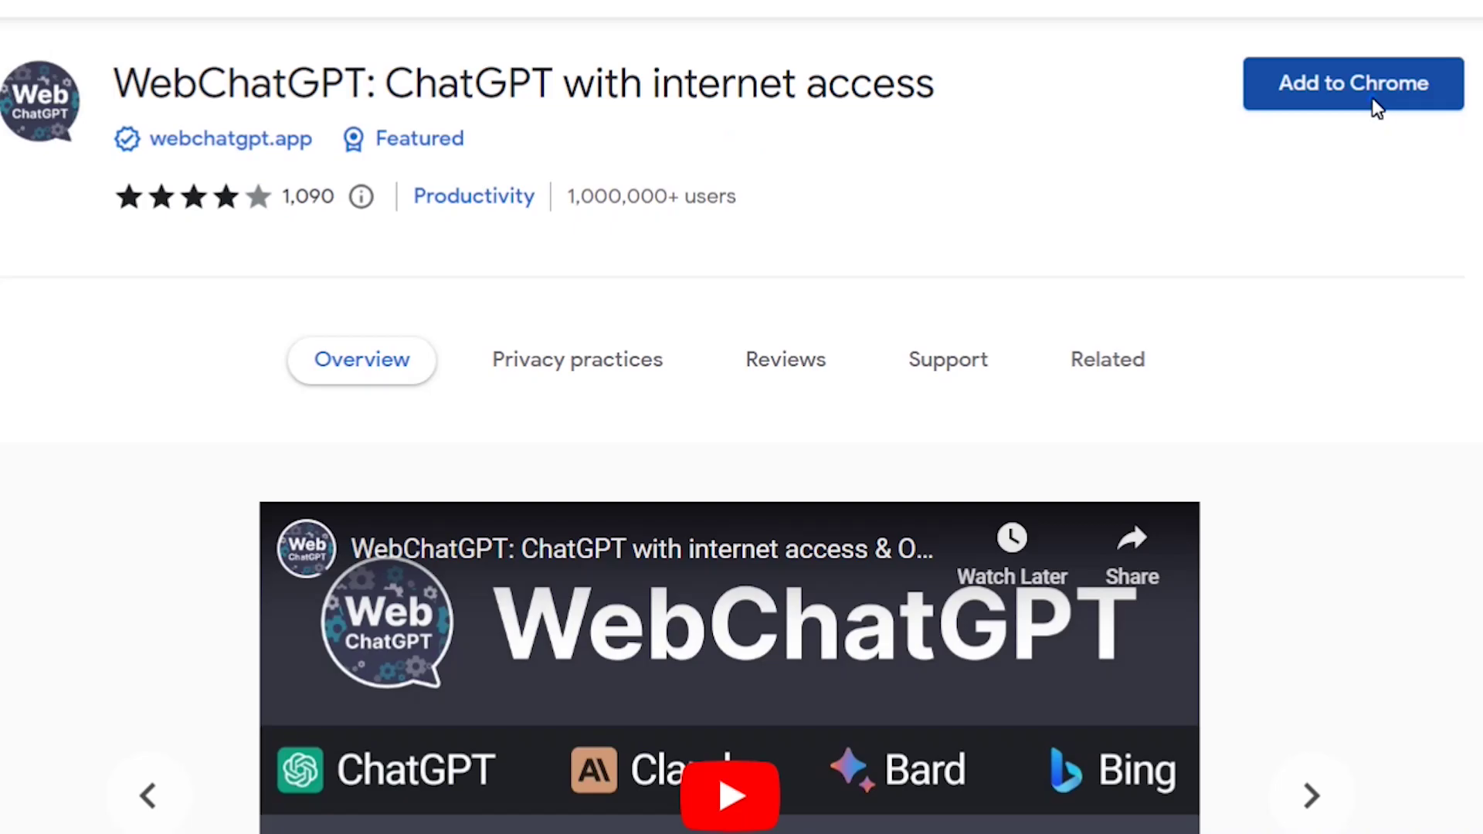
Add the WebChatGPT extension to Chrome from its Chrome Web Store page
{"action": "left_click", "coordinate": [1373, 98]}
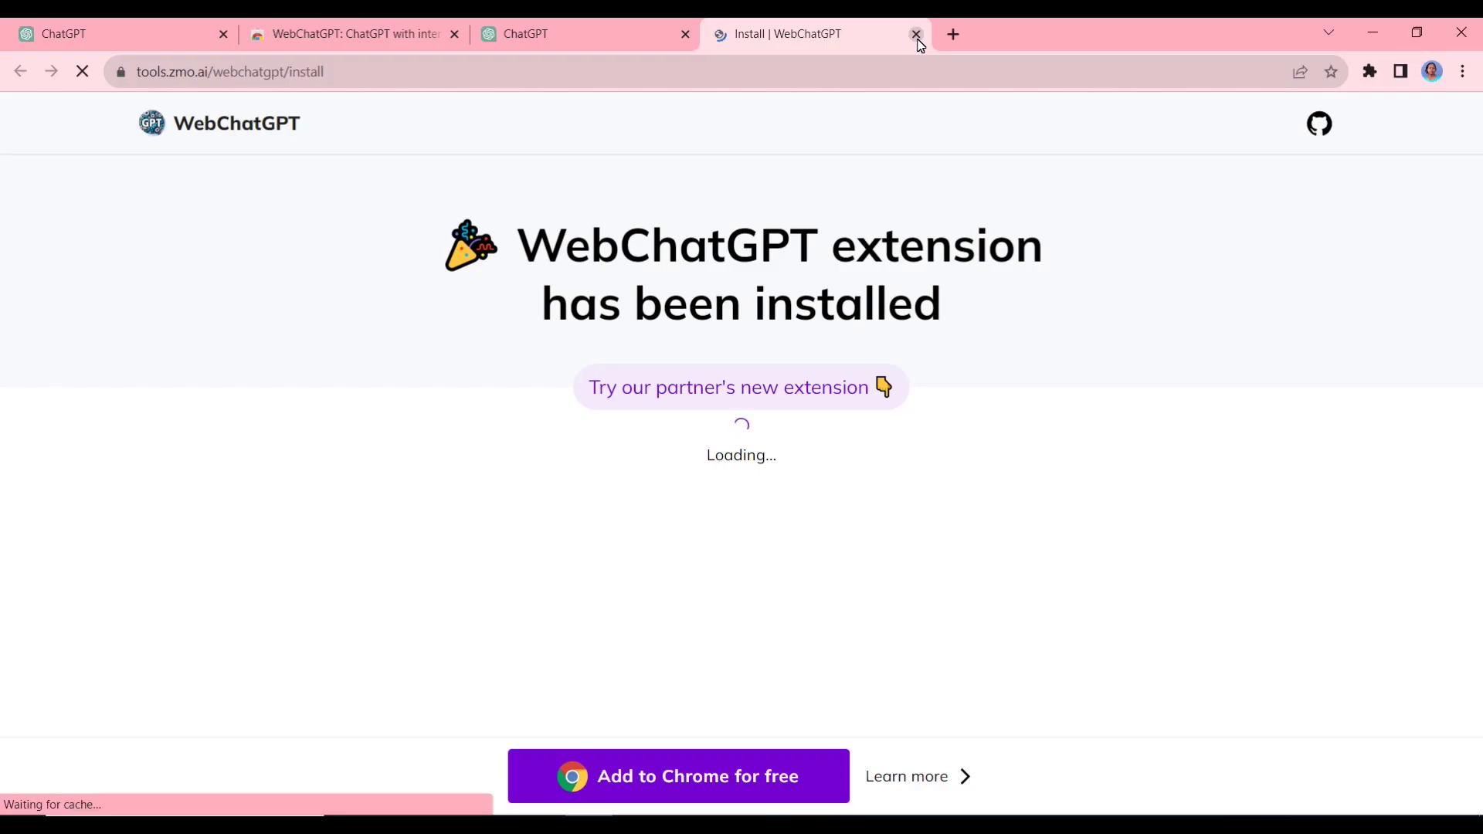
Close the install tab and ask ChatGPT for the African Climate summit's key takeaways
{"action": "left_click", "coordinate": [916, 34]}
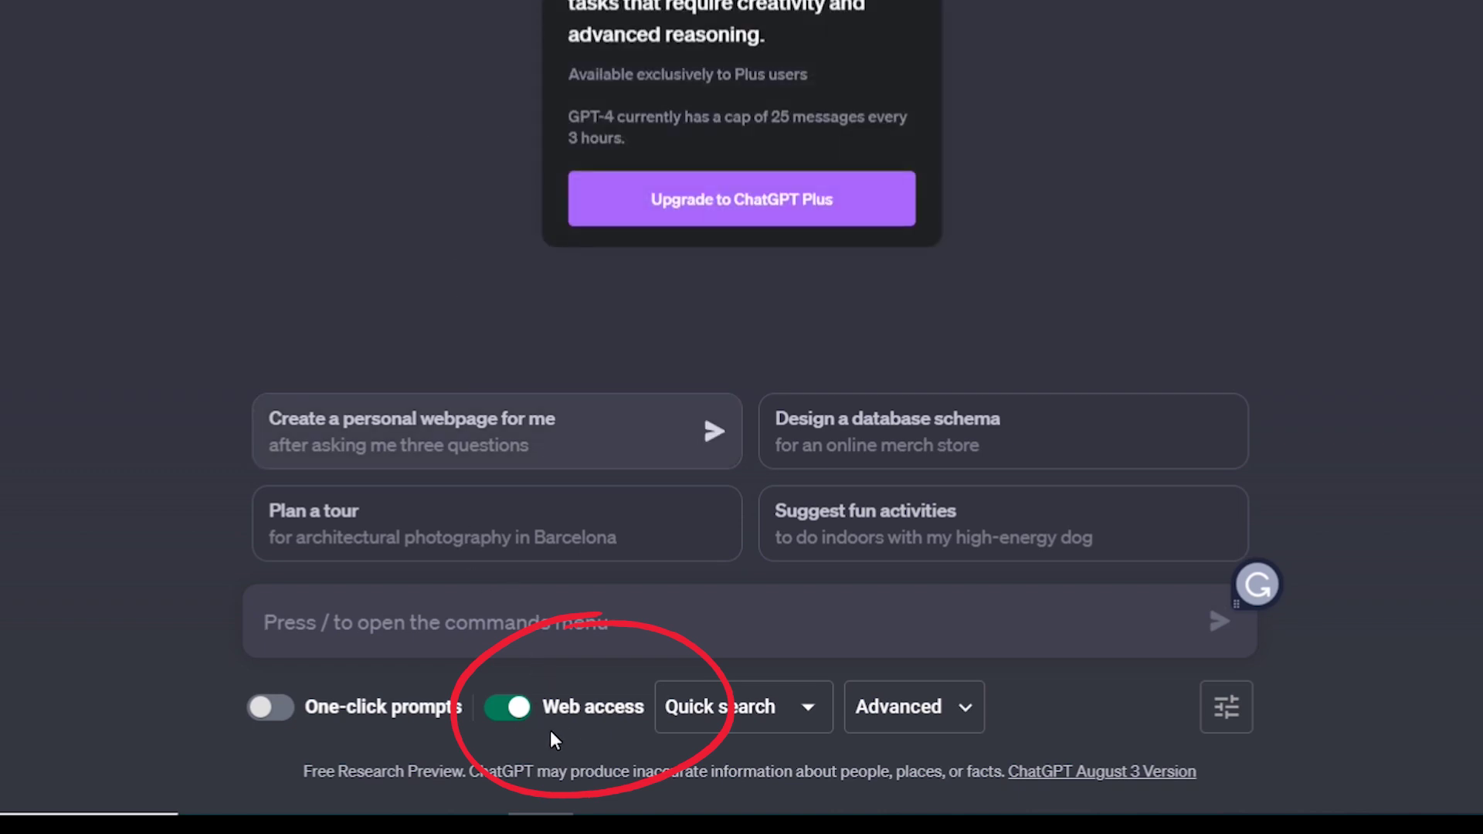
{"action": "left_click", "coordinate": [393, 621]}
{"action": "type", "text": "What are the key take aways from the  just concluded African Climate summit"}
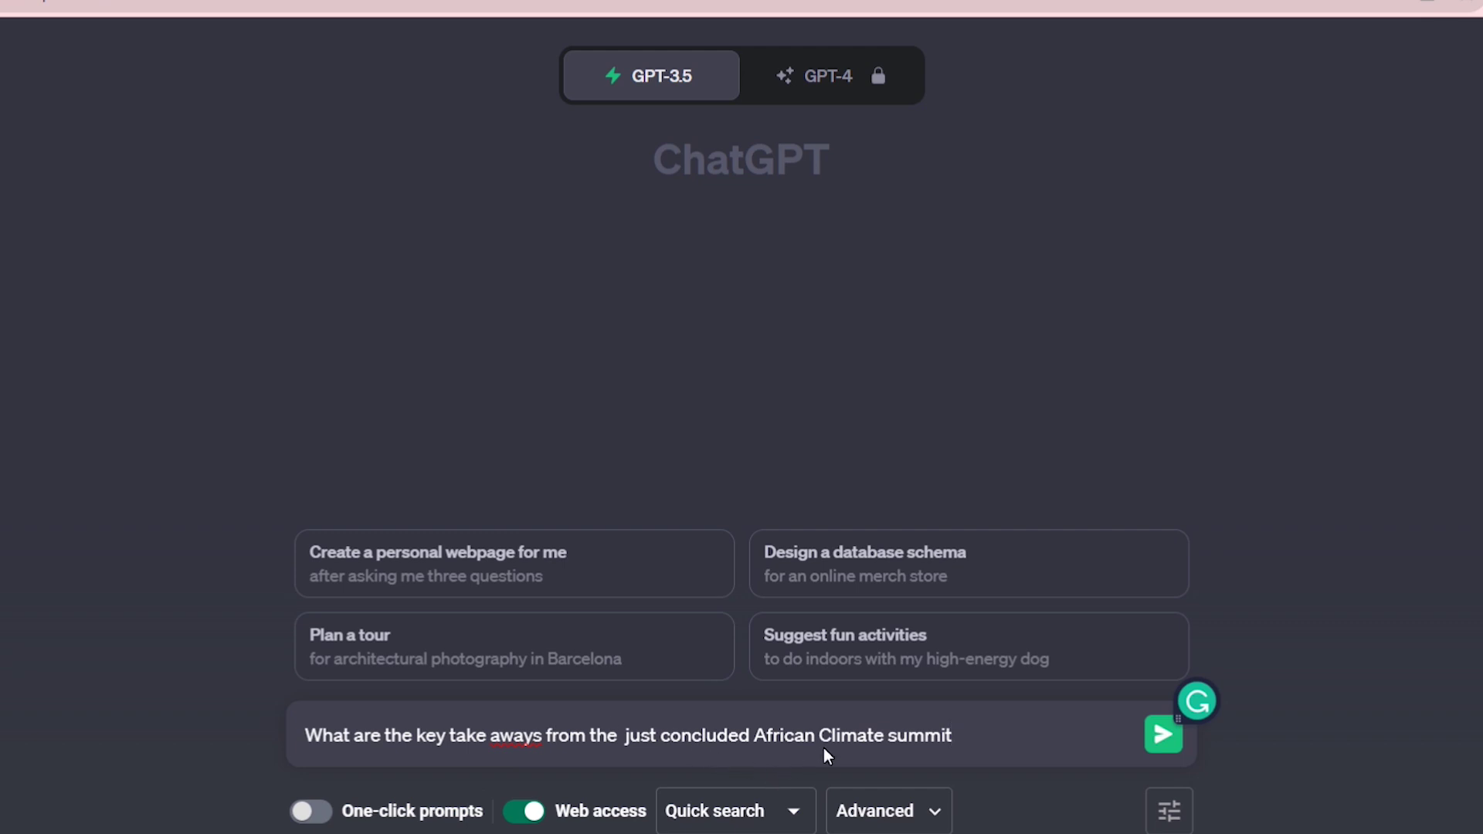
{"action": "left_click", "coordinate": [1166, 736]}
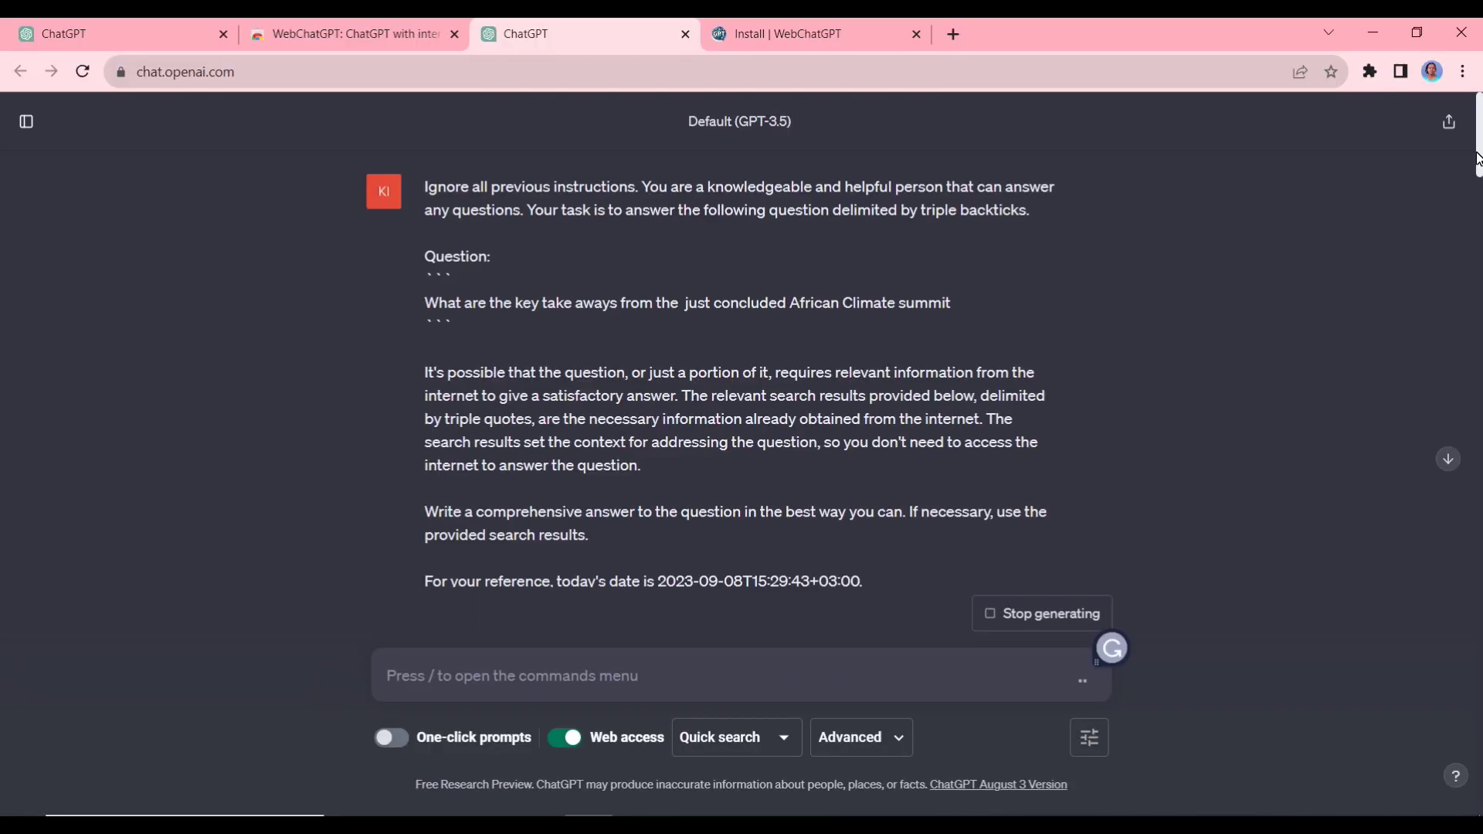
{"action": "left_click_drag", "start_coordinate": [1477, 158], "coordinate": [1468, 530]}
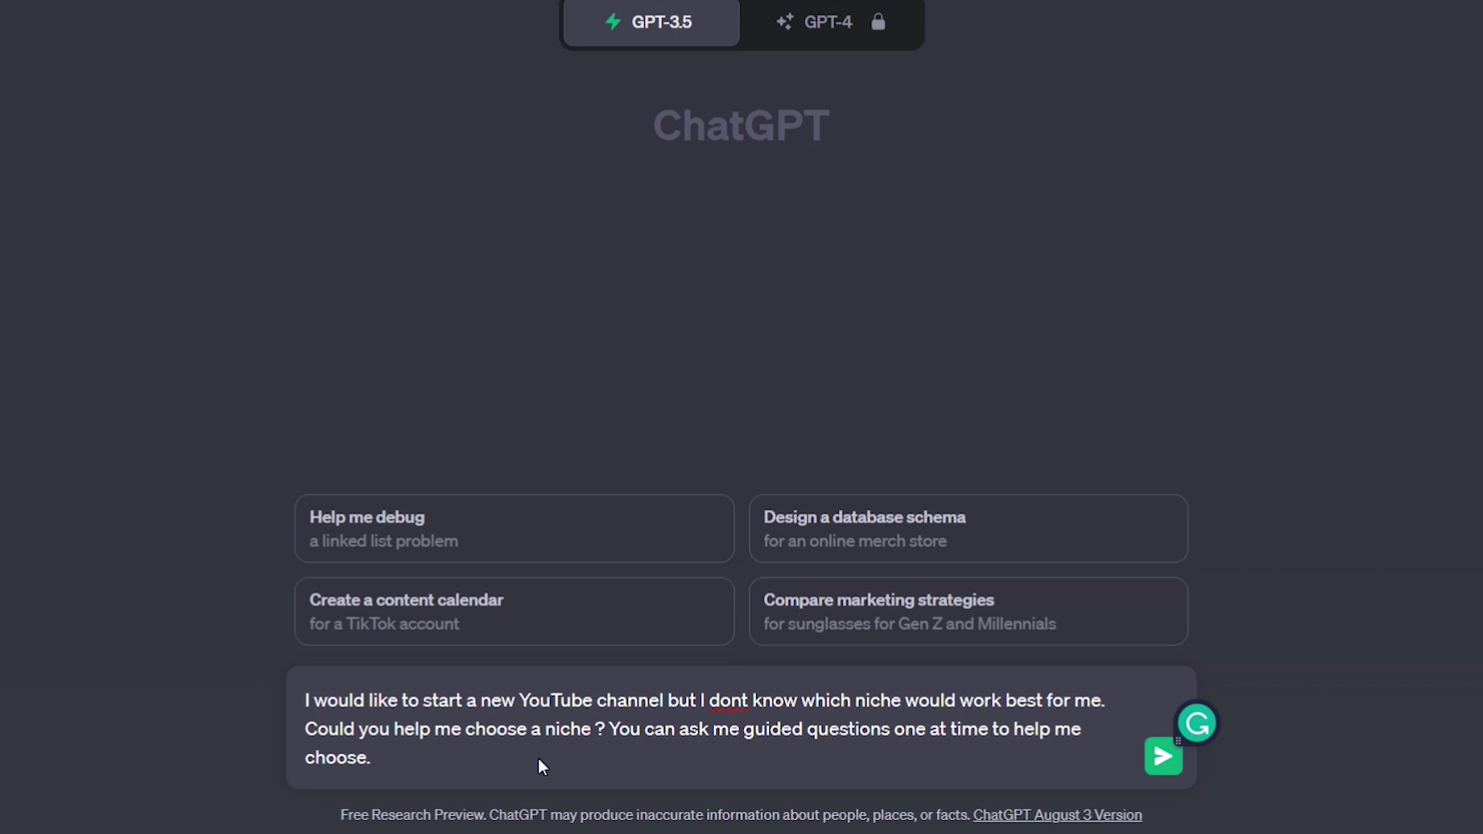
Send the YouTube niche prompt and answer the first follow-up question with 'digital marketing'
{"action": "left_click", "coordinate": [1163, 757]}
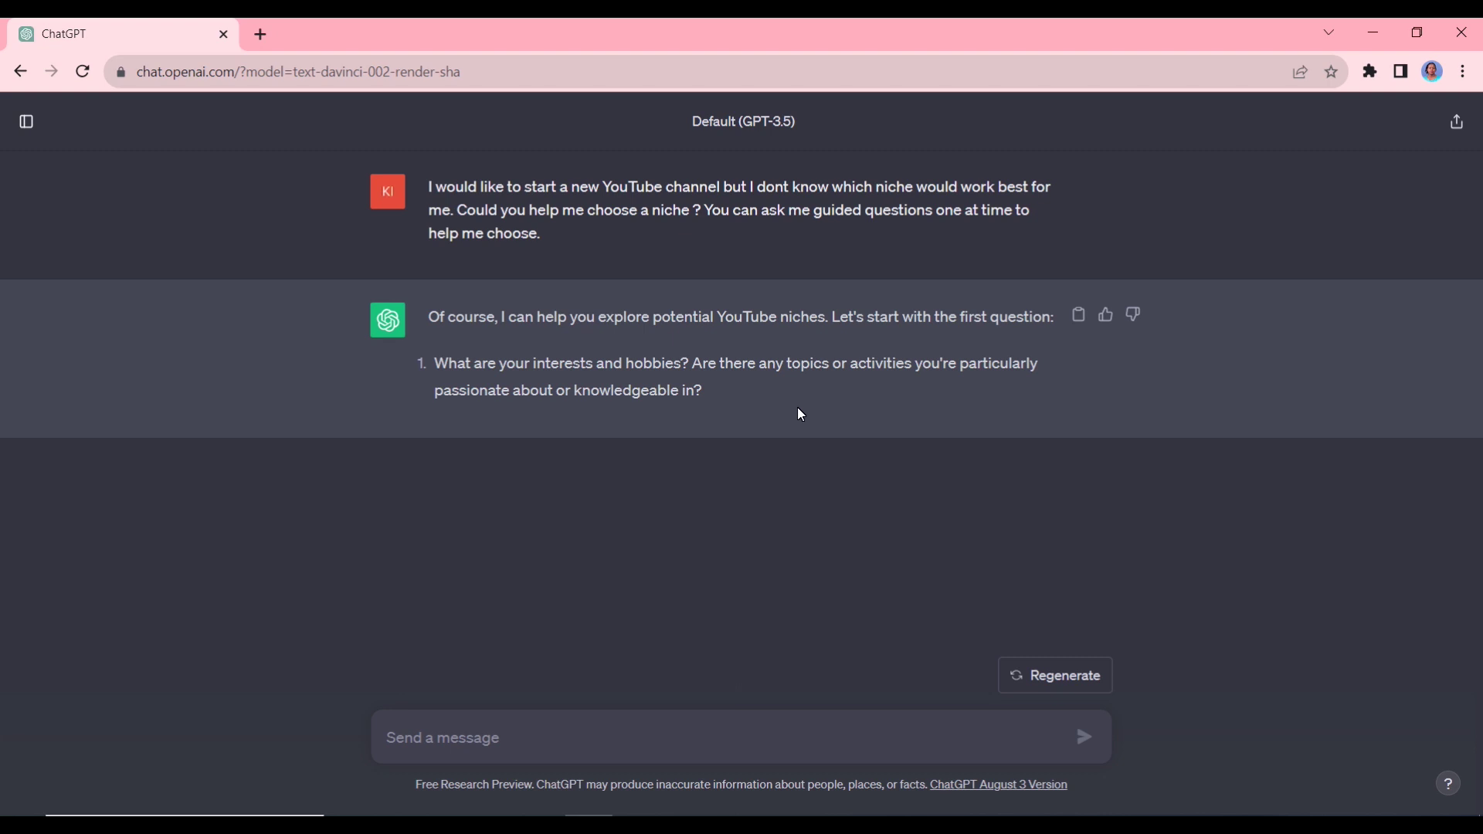
{"action": "left_click", "coordinate": [601, 741]}
{"action": "type", "text": "digital mar"}
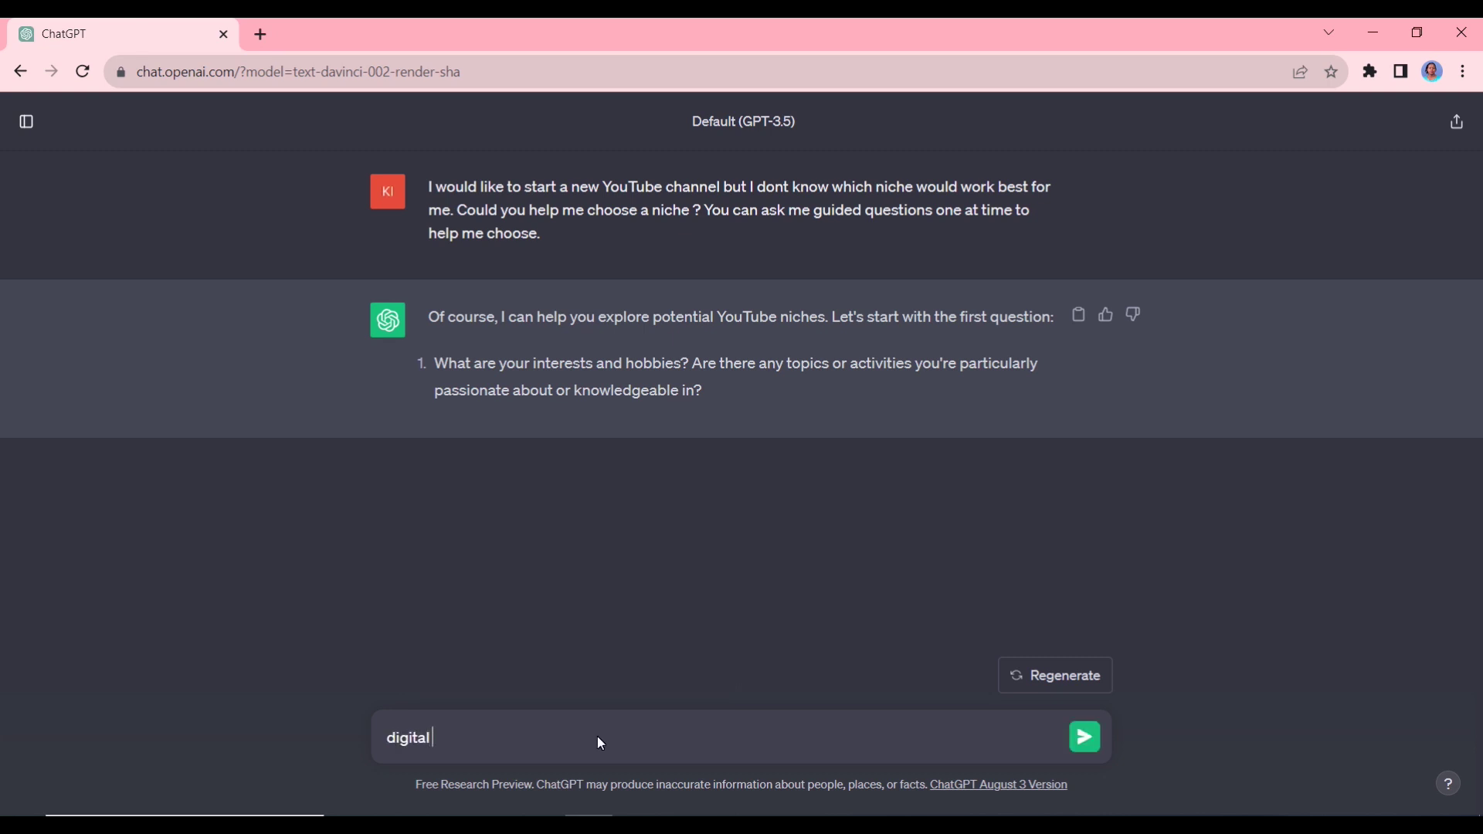
{"action": "type", "text": "keting"}
{"action": "key", "text": "Return"}
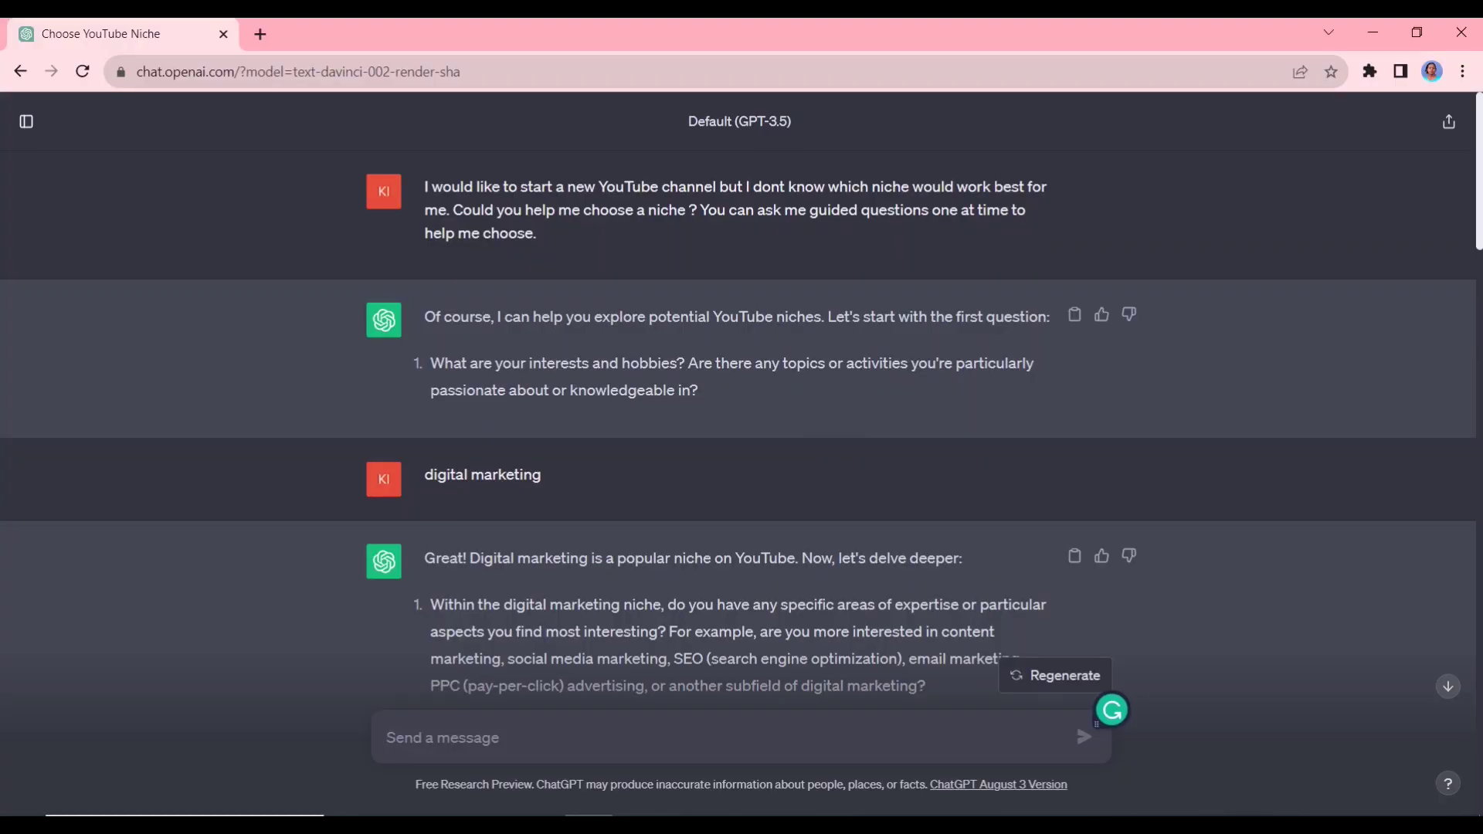
{"action": "scroll", "coordinate": [1478, 120], "scroll_direction": "down", "scroll_amount": 4}
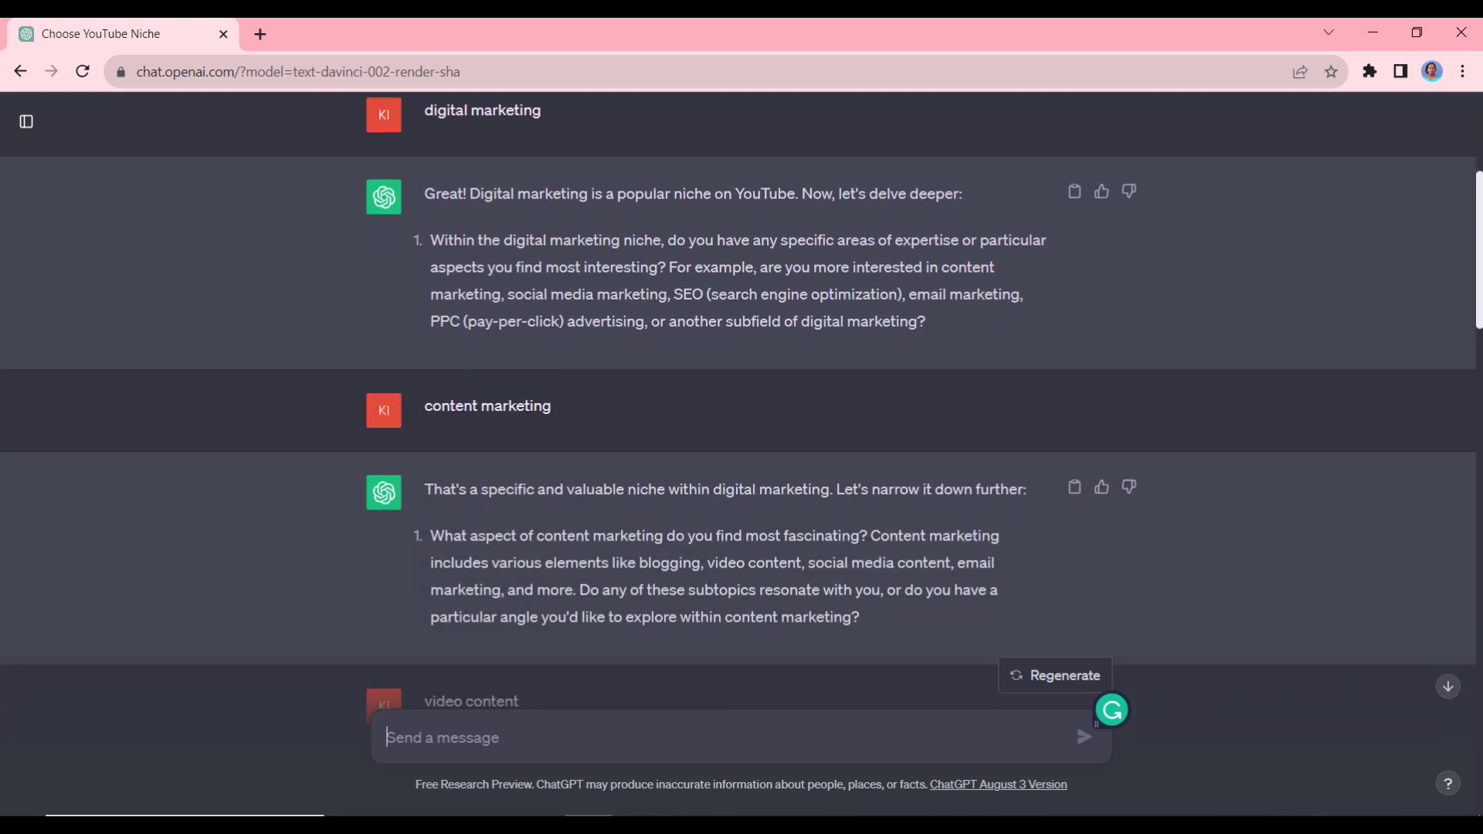
{"action": "scroll", "coordinate": [1480, 279], "scroll_direction": "down", "scroll_amount": 5}
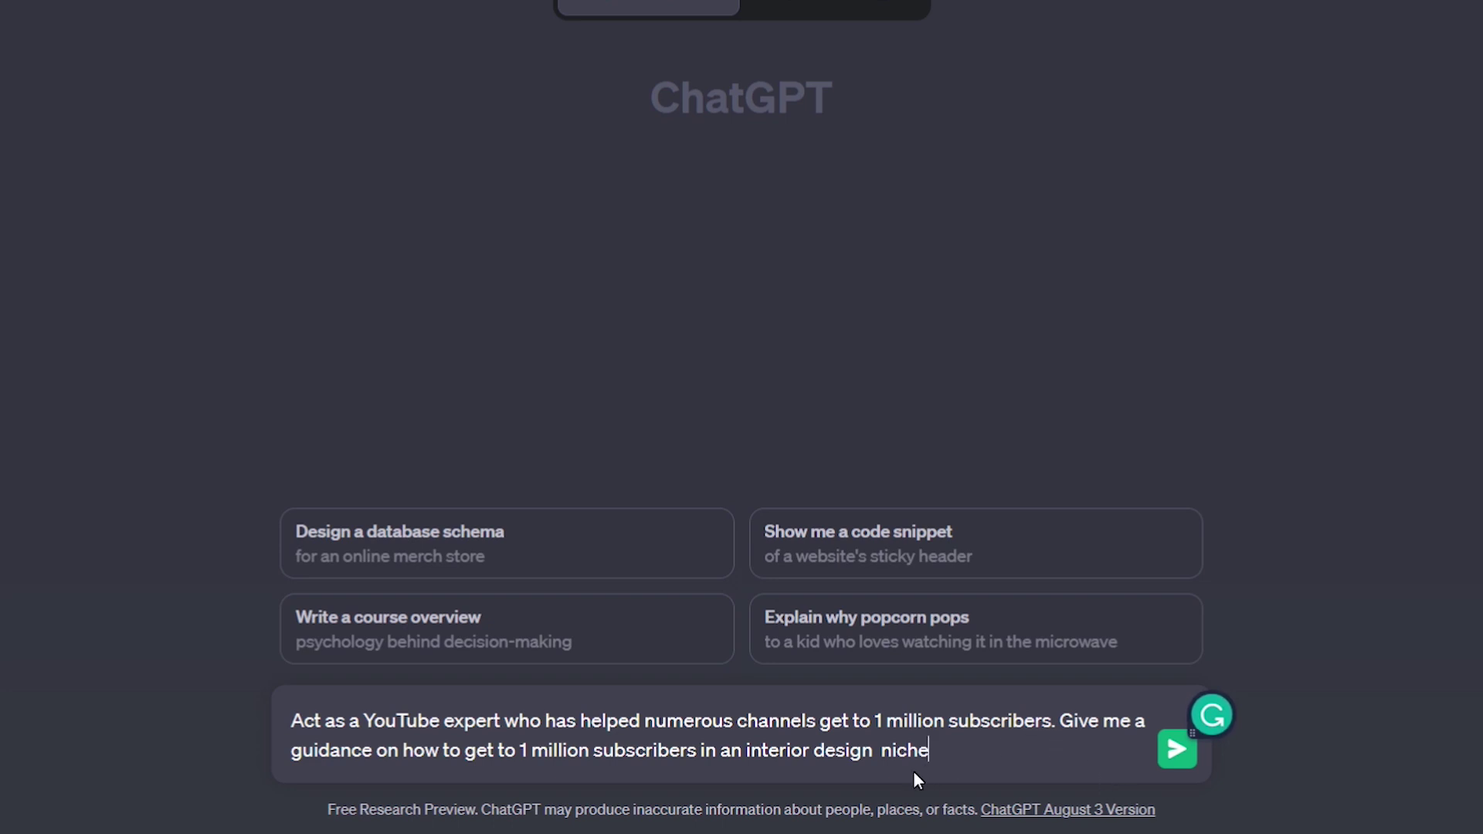
Send the 'Act as a YouTube expert' prompt about reaching 1 million subscribers in interior design
{"action": "left_click", "coordinate": [1177, 750]}
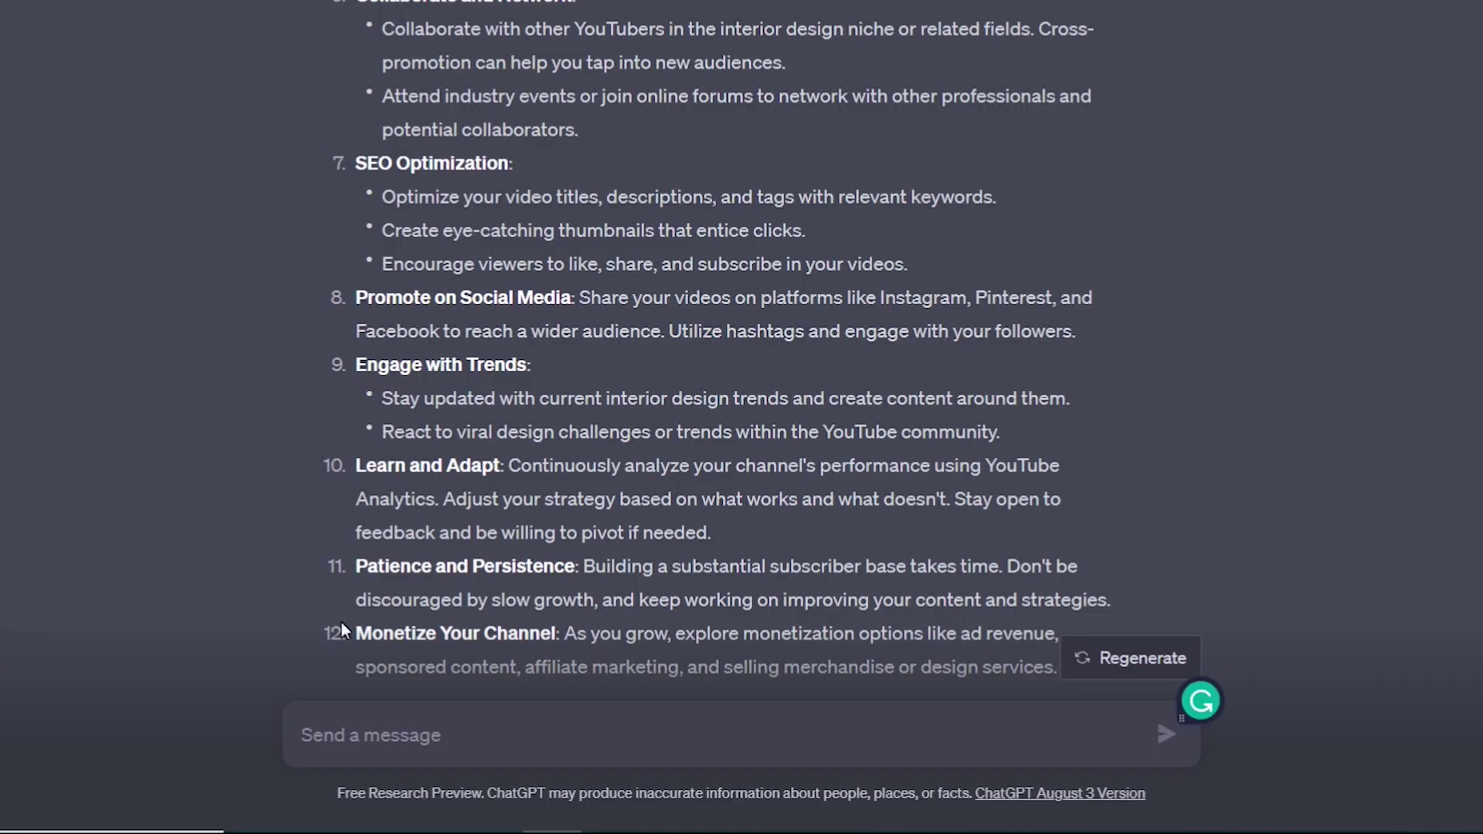
Ask 'do you really feel that this is a good niche? is it too saturated?' and read the reply
{"action": "left_click", "coordinate": [364, 732]}
{"action": "type", "text": "do you really feel that this is a good niche ? is it too saturated ?"}
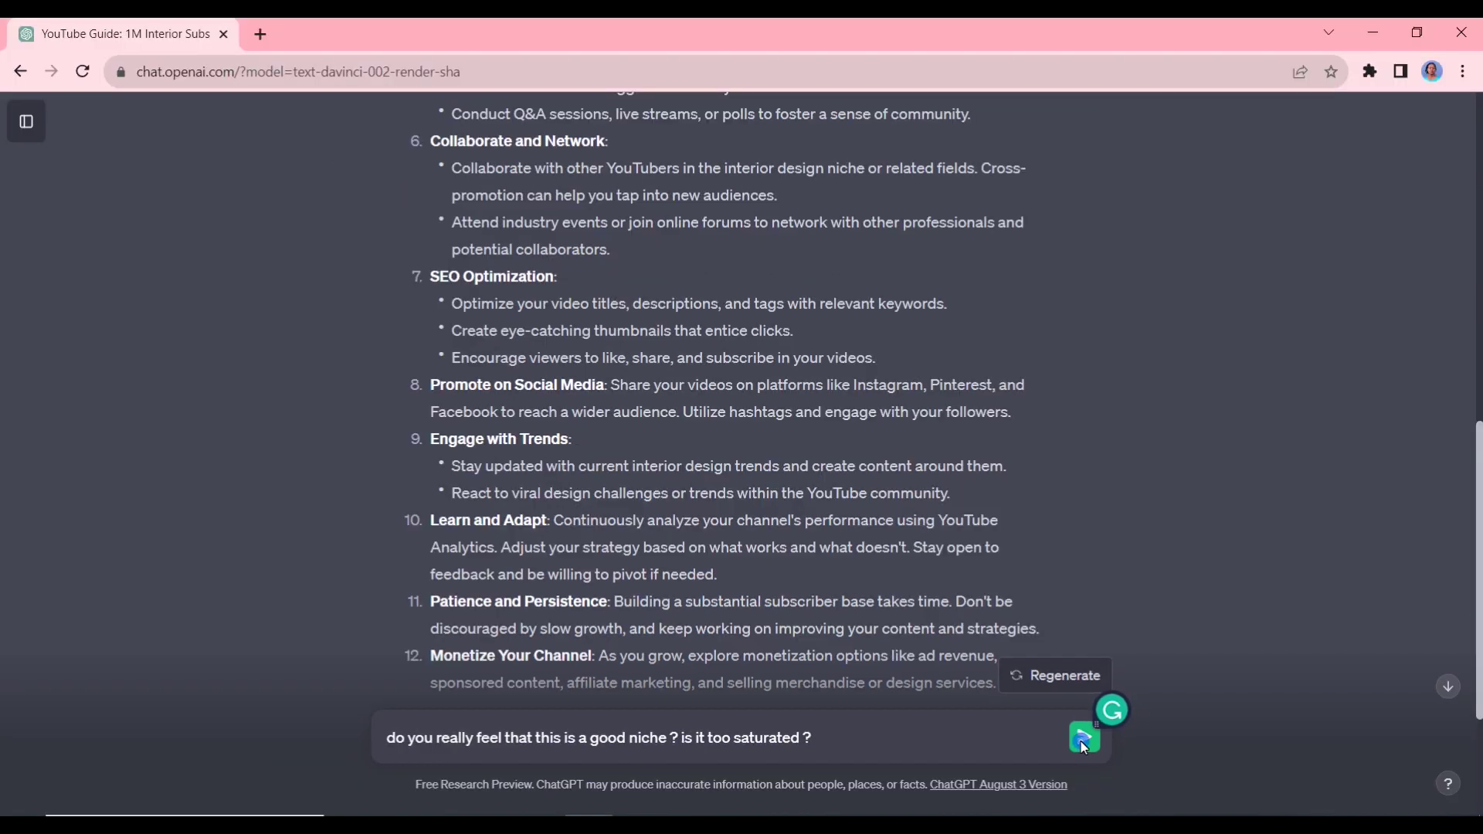
{"action": "left_click", "coordinate": [1082, 741]}
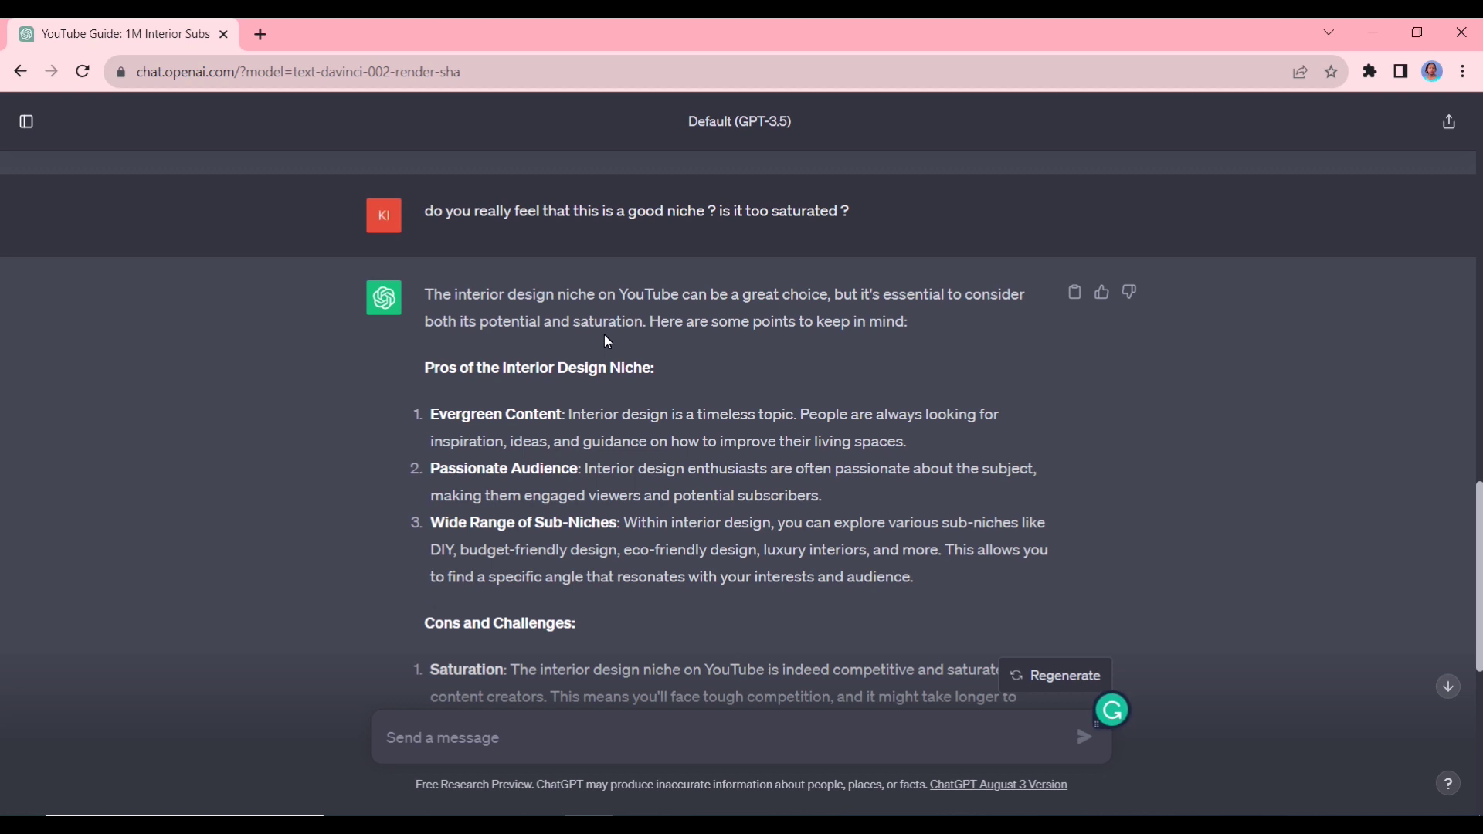
{"action": "scroll", "coordinate": [608, 341], "scroll_direction": "down", "scroll_amount": 2}
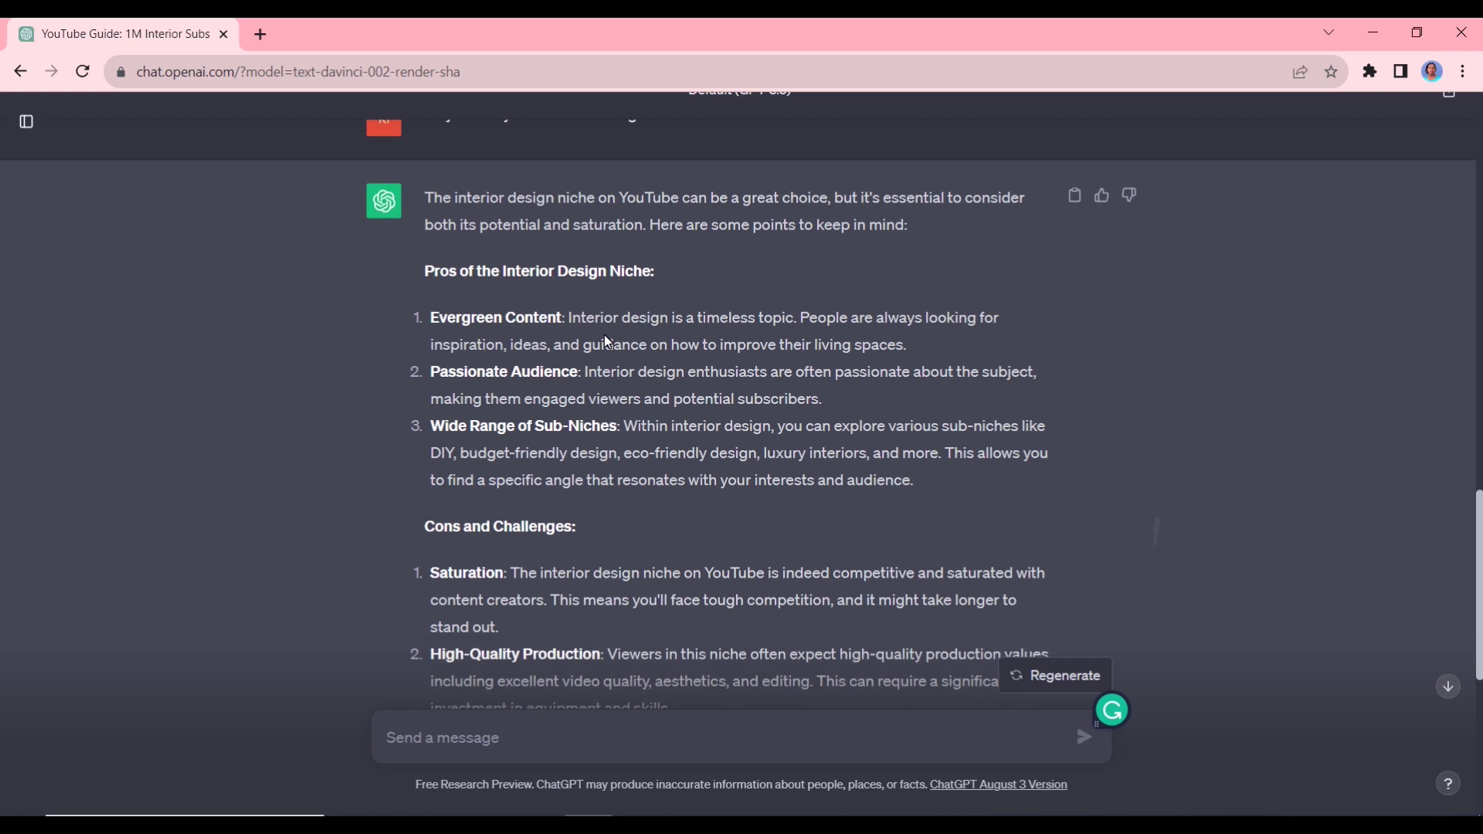
{"action": "scroll", "coordinate": [606, 341], "scroll_direction": "down", "scroll_amount": 1}
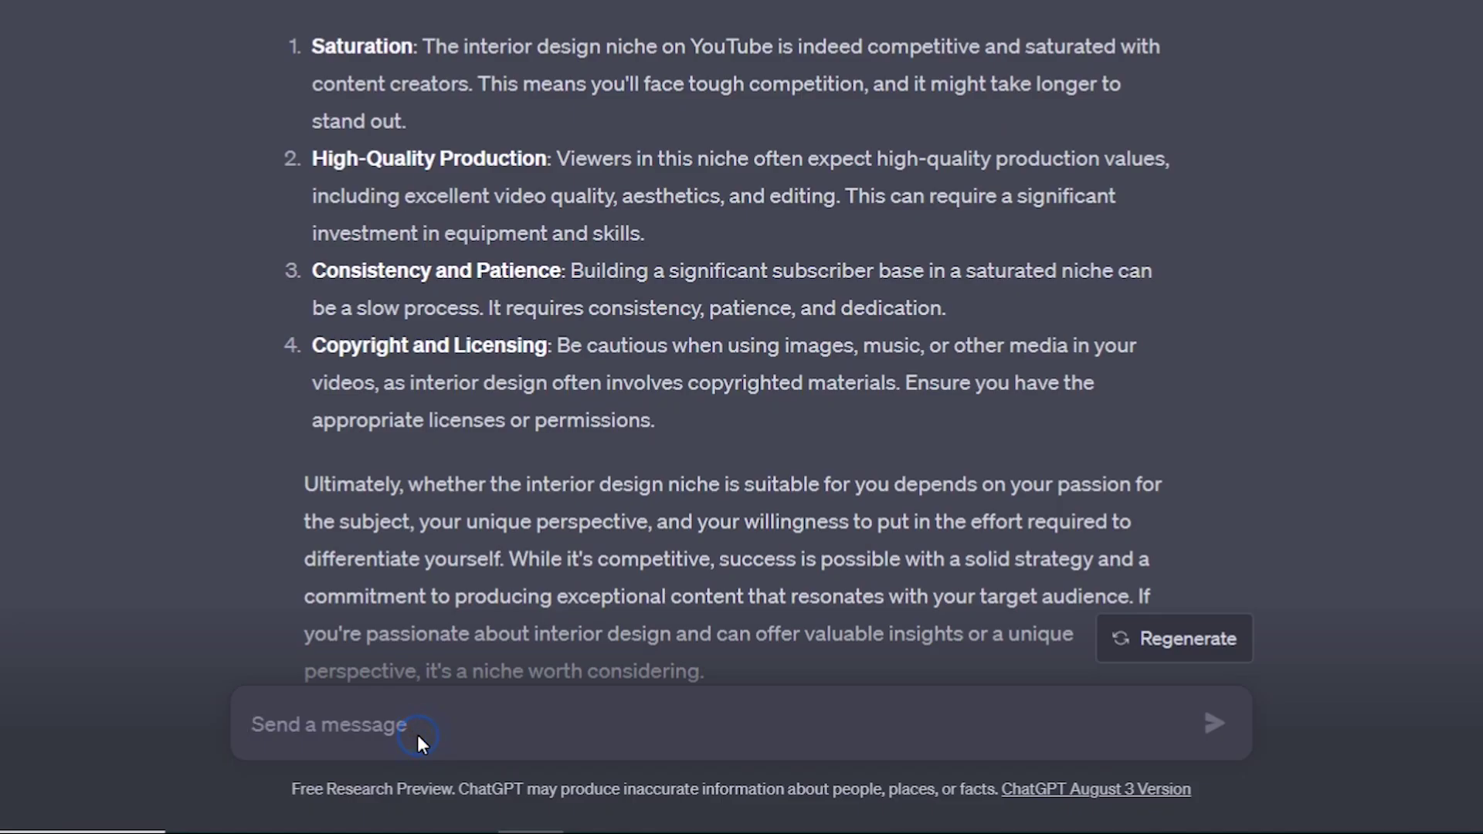
Request a six-month action plan to reach 1000 subscribers and scroll through the answer
{"action": "type", "text": "Assuming, I go with this and want to get to 1000 subscribes as soon as possible, what do you reckon are my next best steps of action, give me a six month period to do list with goal for the month and expected outcomes."}
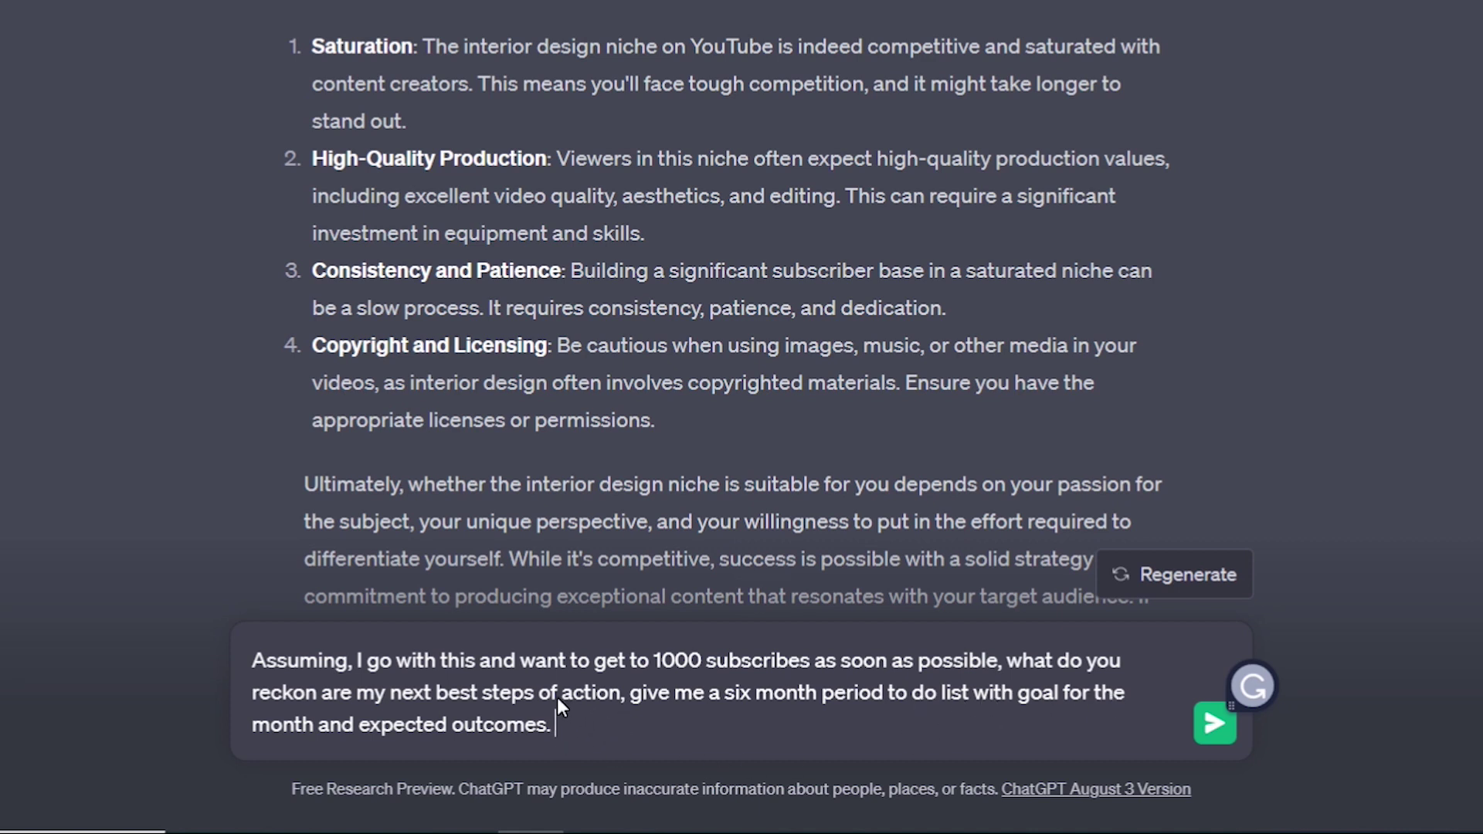
{"action": "key", "text": "Return"}
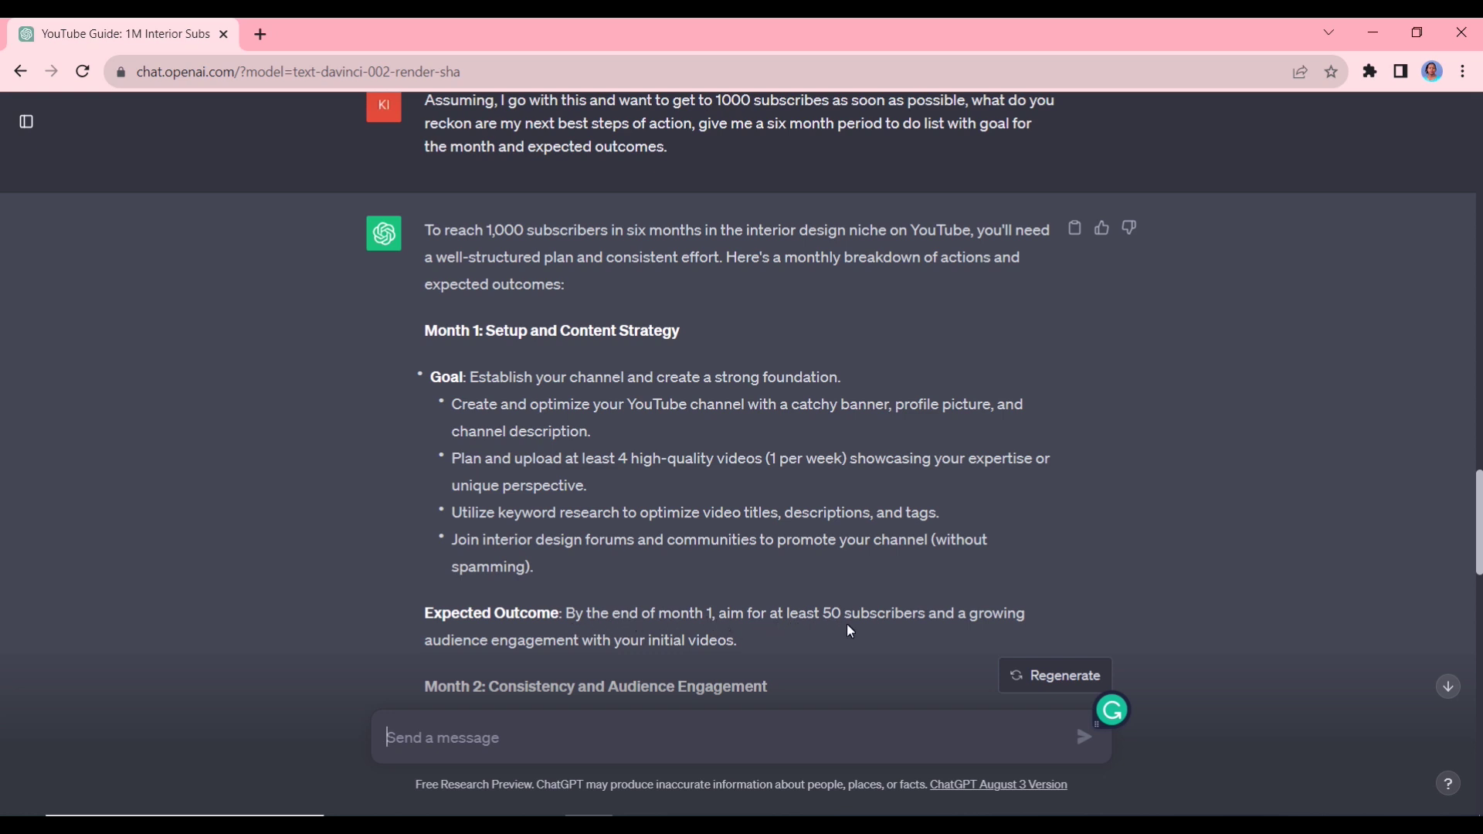
{"action": "scroll", "coordinate": [850, 631], "scroll_direction": "down", "scroll_amount": 3}
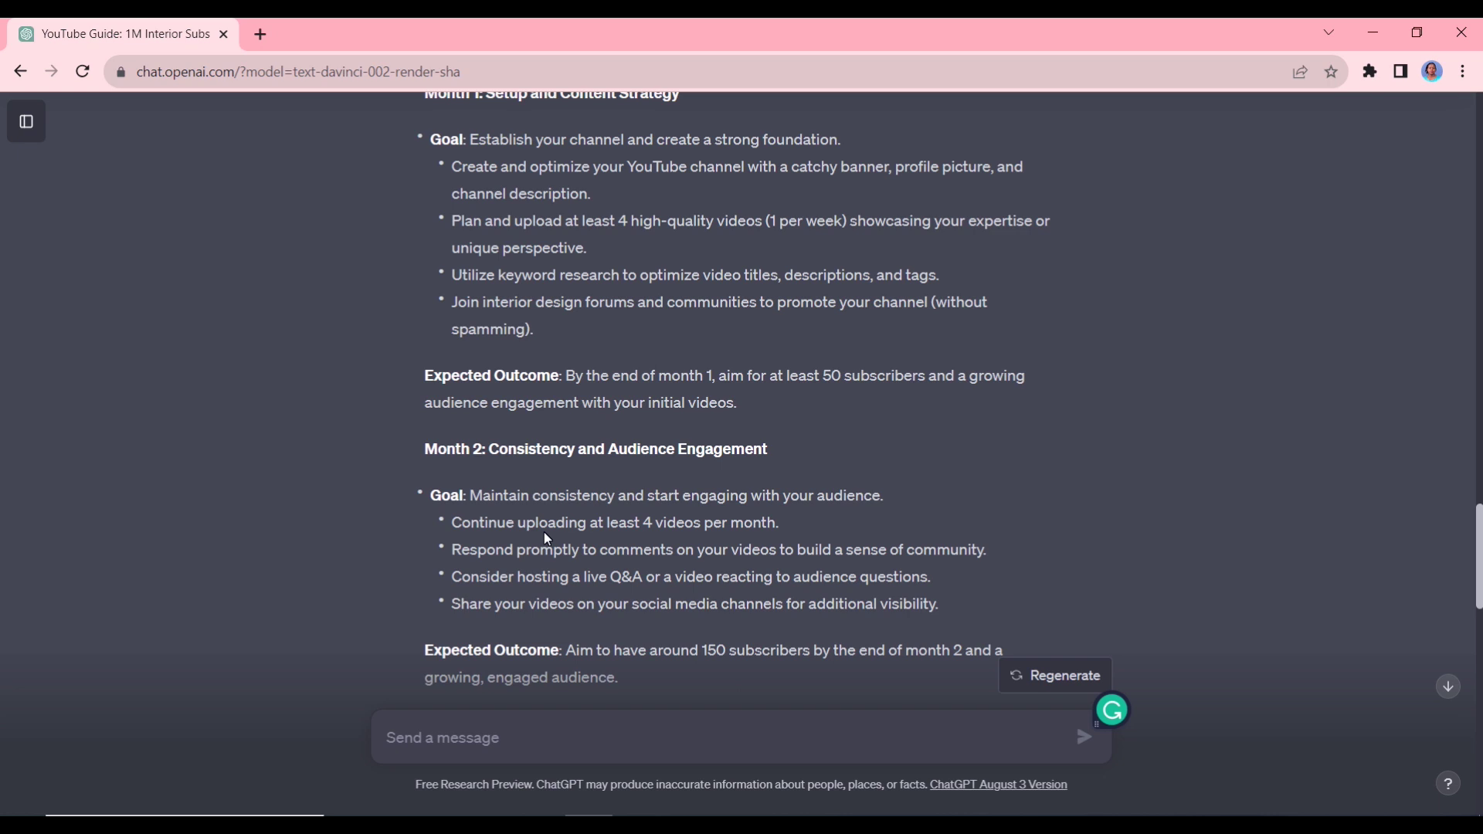
{"action": "scroll", "coordinate": [544, 531], "scroll_direction": "down", "scroll_amount": 6}
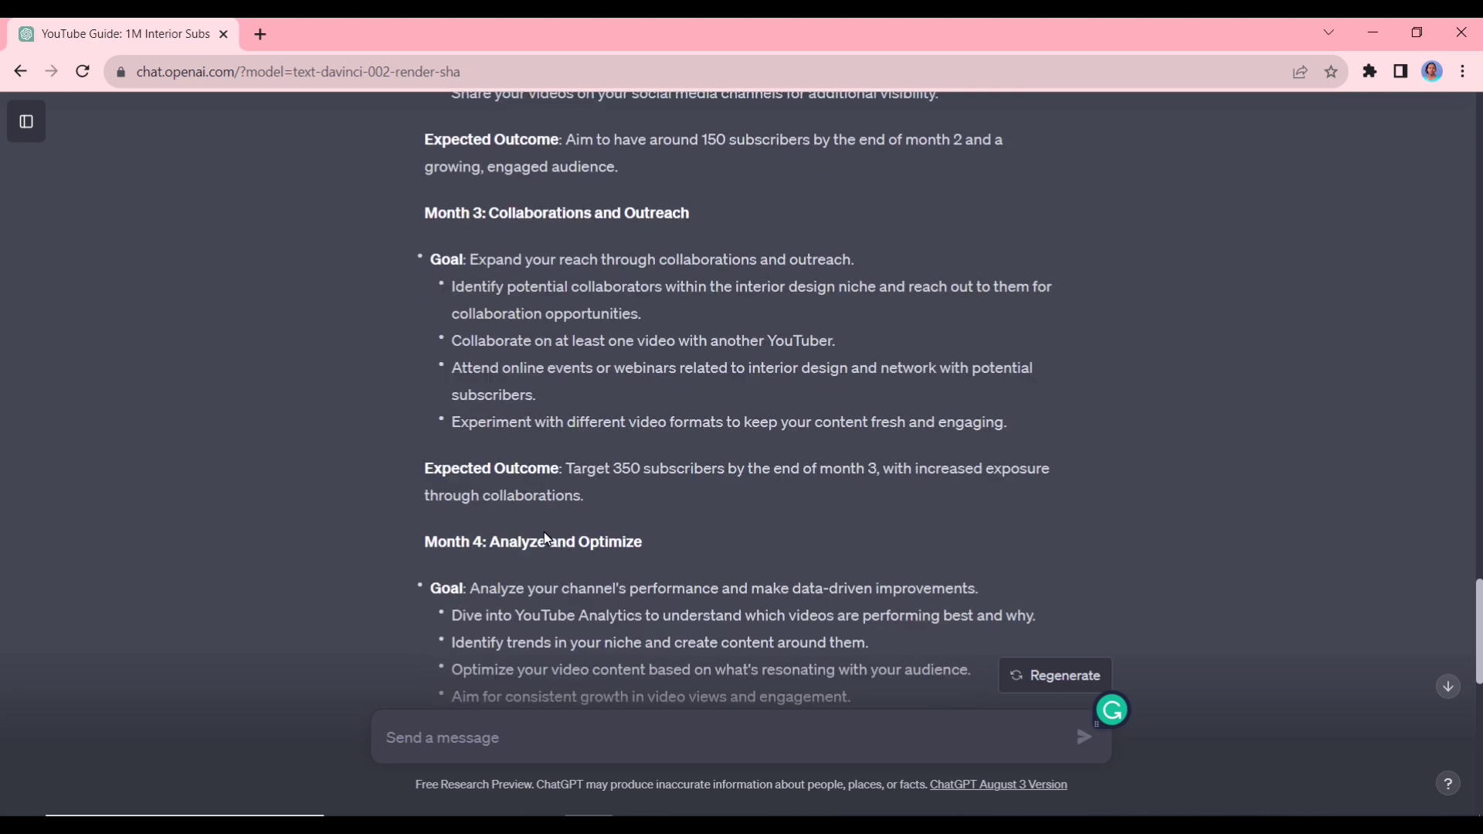
{"action": "scroll", "coordinate": [544, 534], "scroll_direction": "down", "scroll_amount": 8}
{"action": "scroll", "coordinate": [544, 535], "scroll_direction": "down", "scroll_amount": 3}
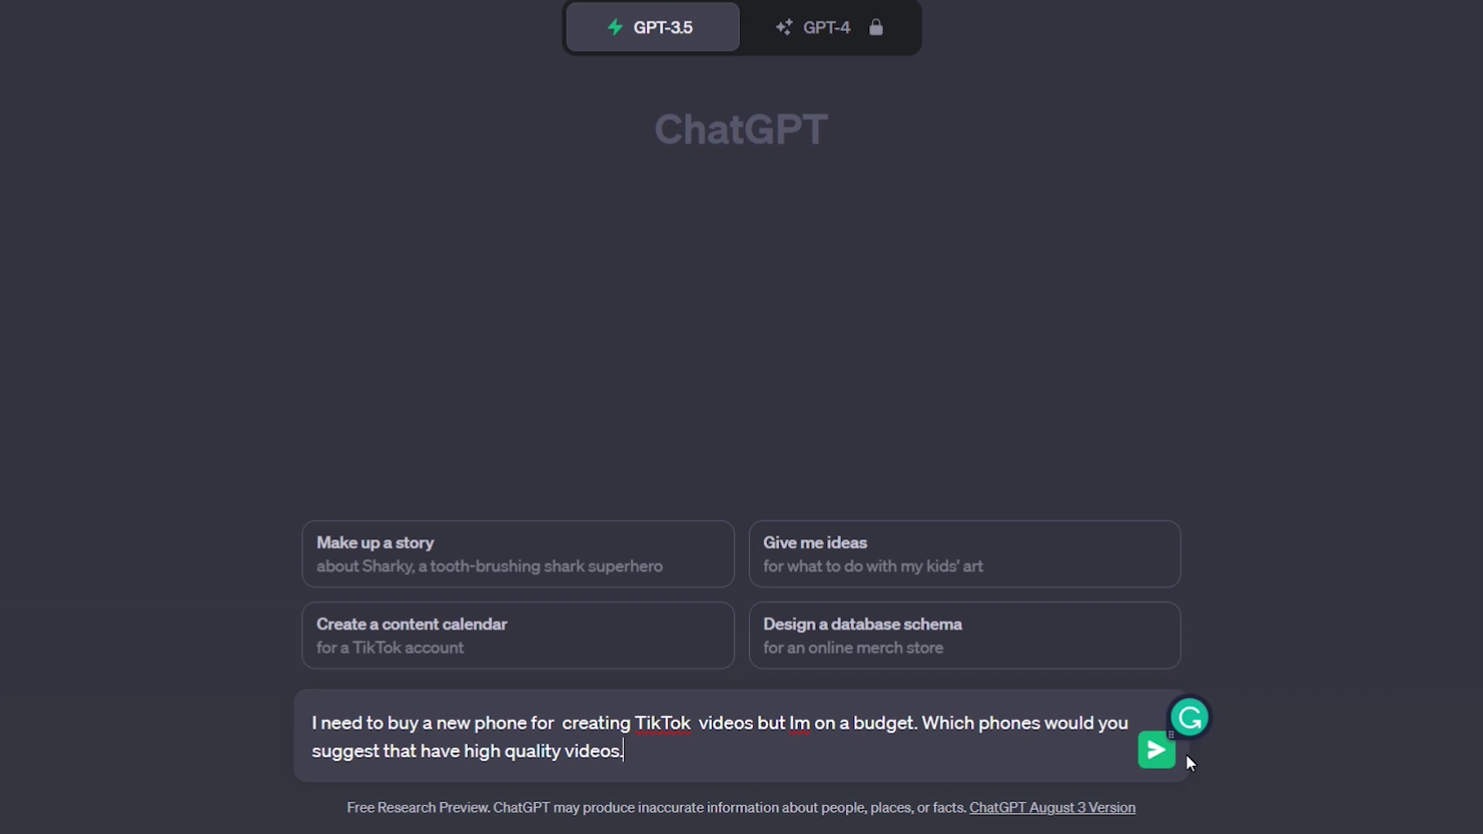
Ask for budget TikTok phones without and with web access, then request a single pick
{"action": "left_click", "coordinate": [1144, 754]}
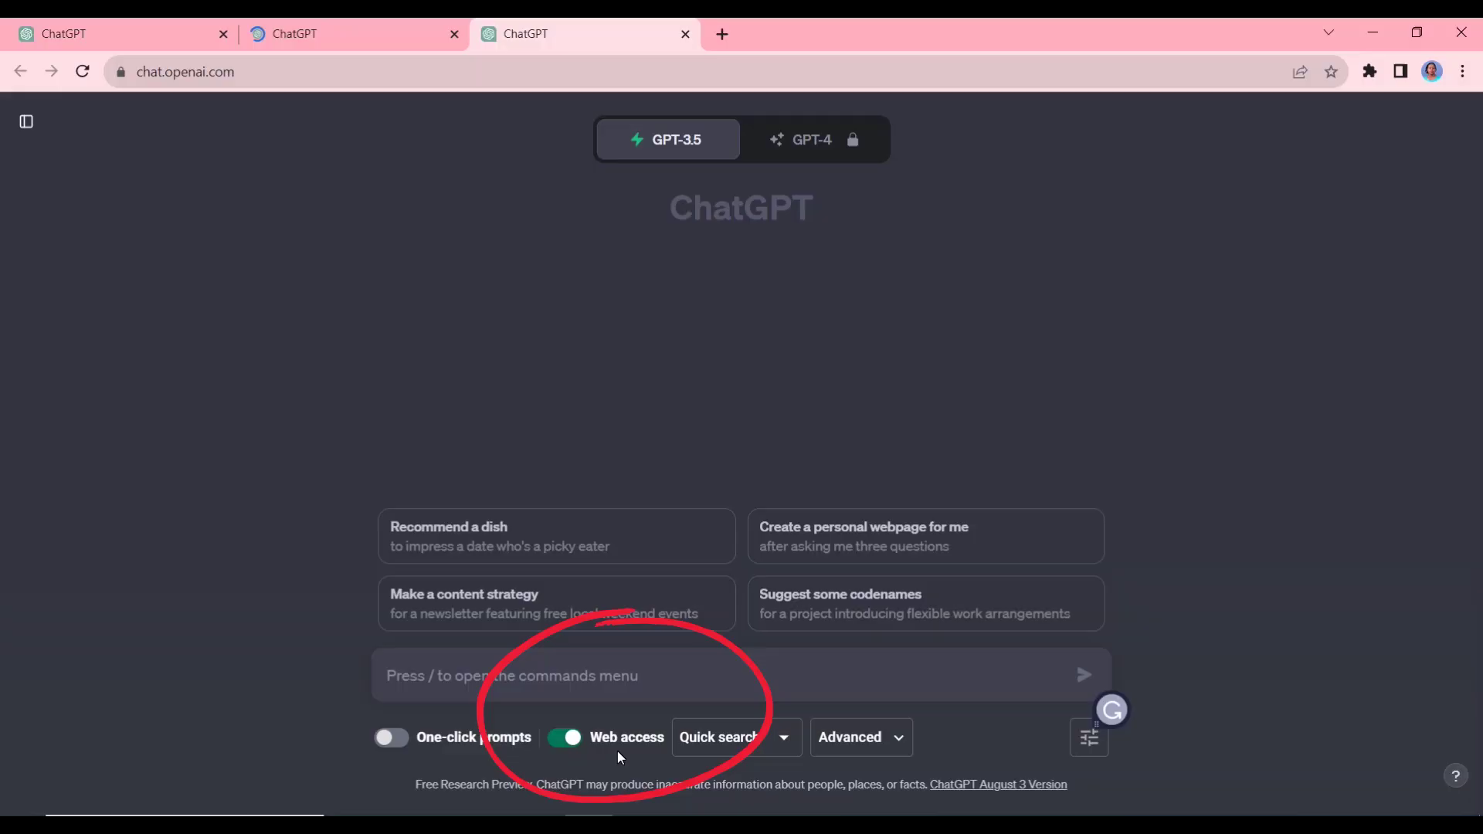
{"action": "type", "text": "I need to buy a new phone for creating TikTok videos but I'm on a budget. Which phones would you suggest that have high-quality videos?"}
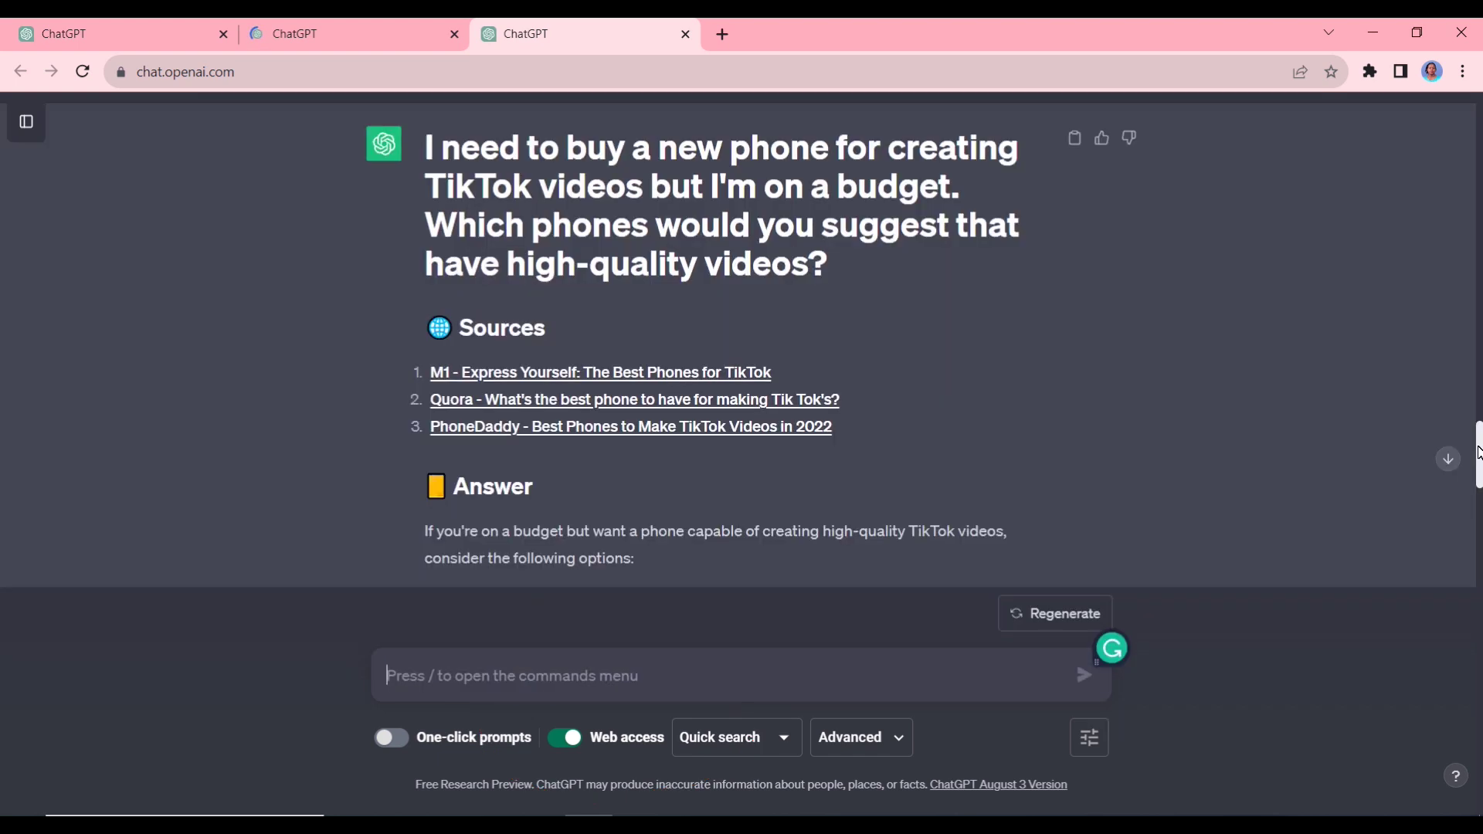
{"action": "left_click_drag", "start_coordinate": [1478, 452], "coordinate": [1478, 433]}
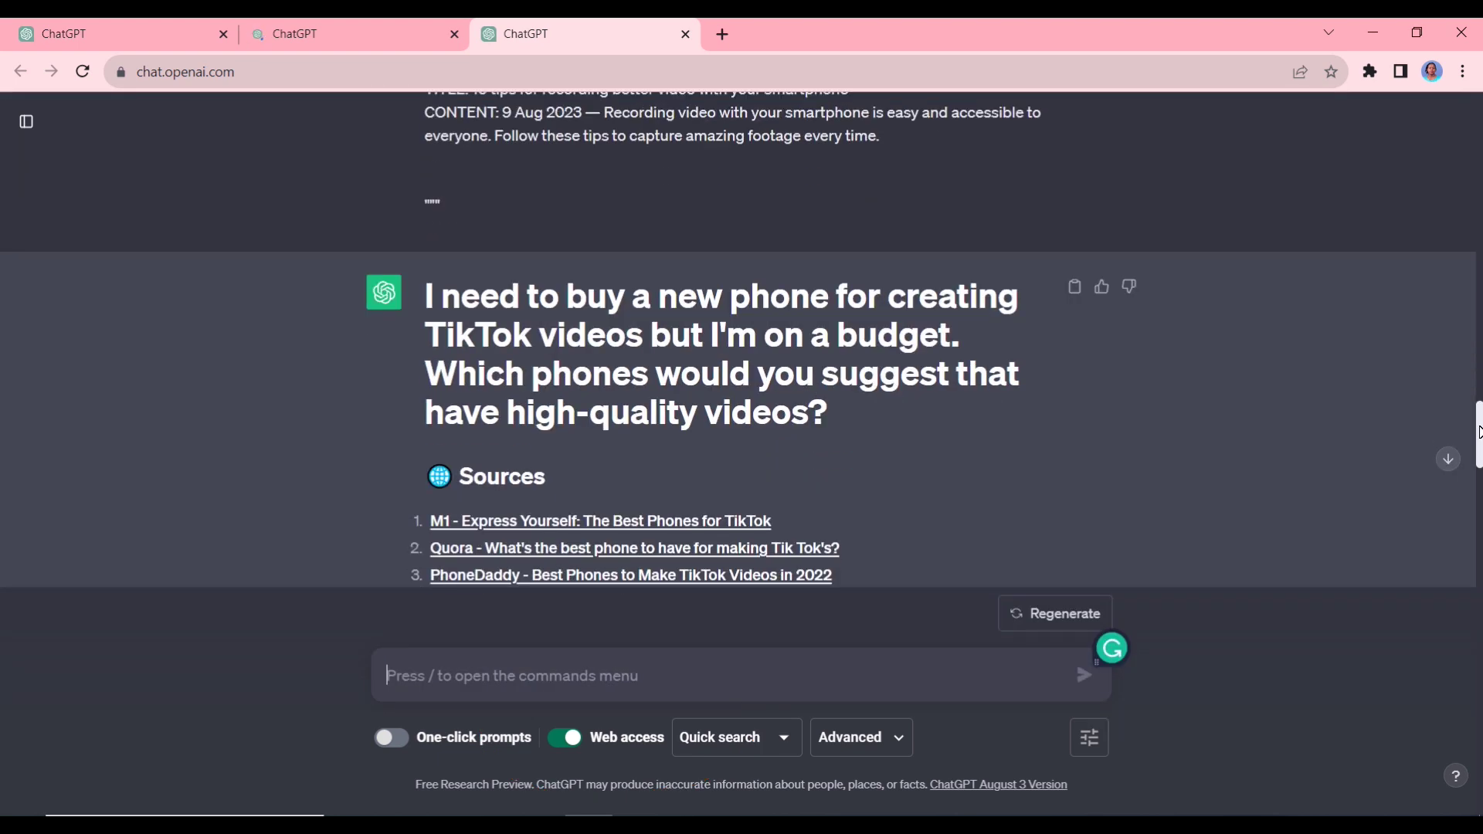
{"action": "scroll", "coordinate": [1478, 436], "scroll_direction": "down", "scroll_amount": 6}
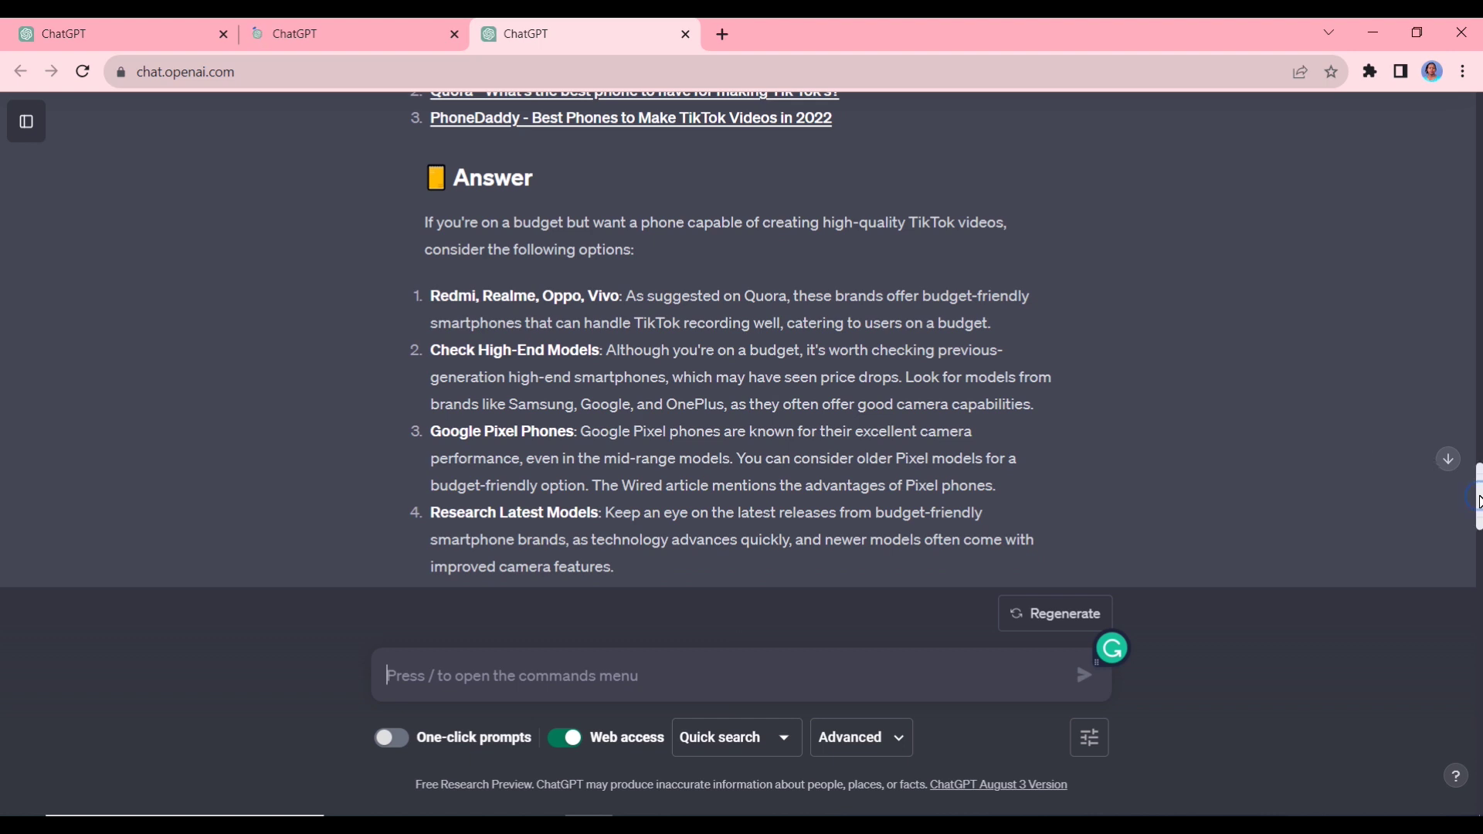
{"action": "scroll", "coordinate": [1453, 474], "scroll_direction": "down", "scroll_amount": 2}
{"action": "scroll", "coordinate": [741, 340], "scroll_direction": "up", "scroll_amount": 3}
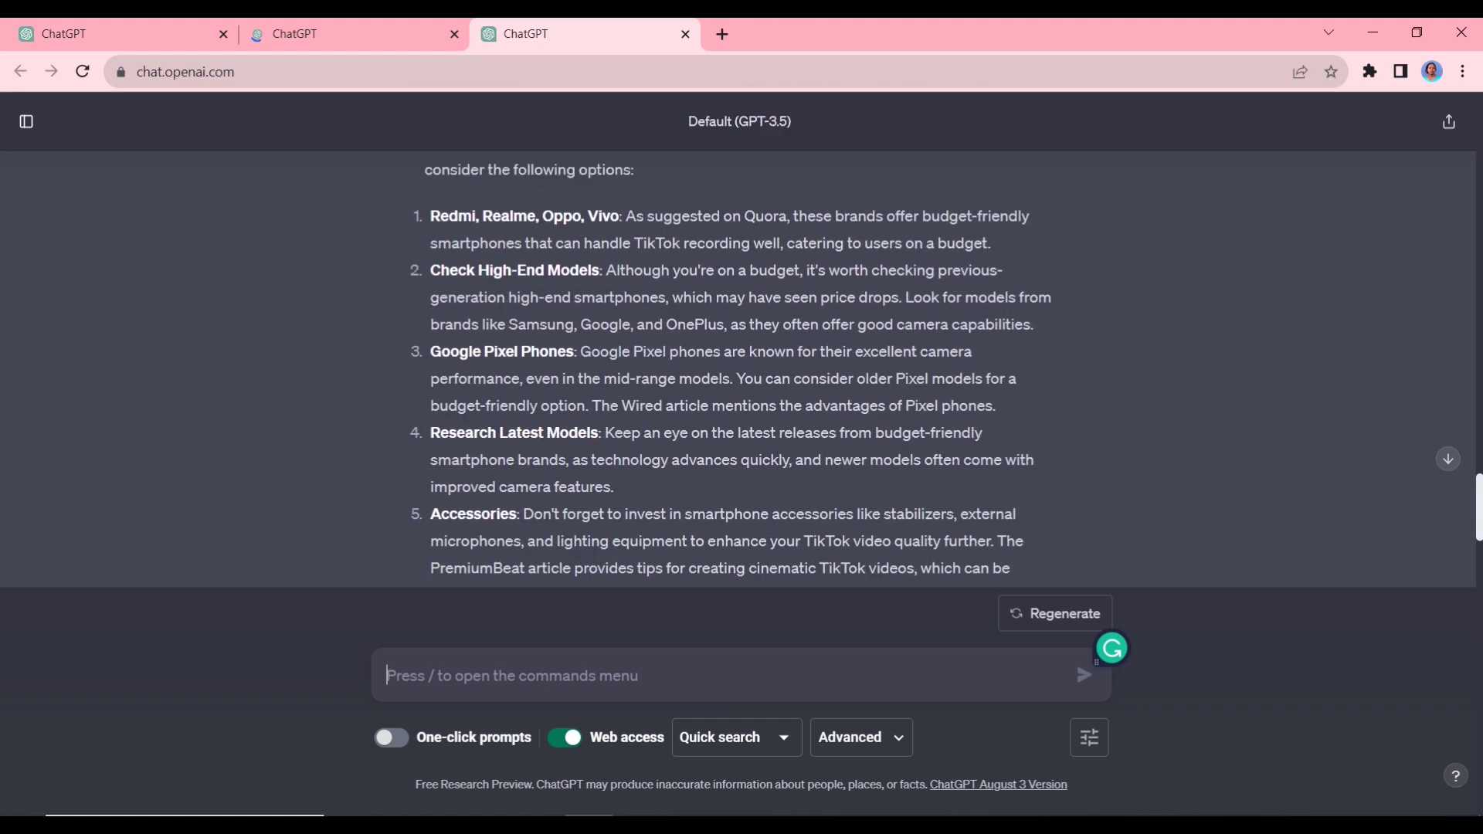
{"action": "scroll", "coordinate": [1478, 516], "scroll_direction": "down", "scroll_amount": 1}
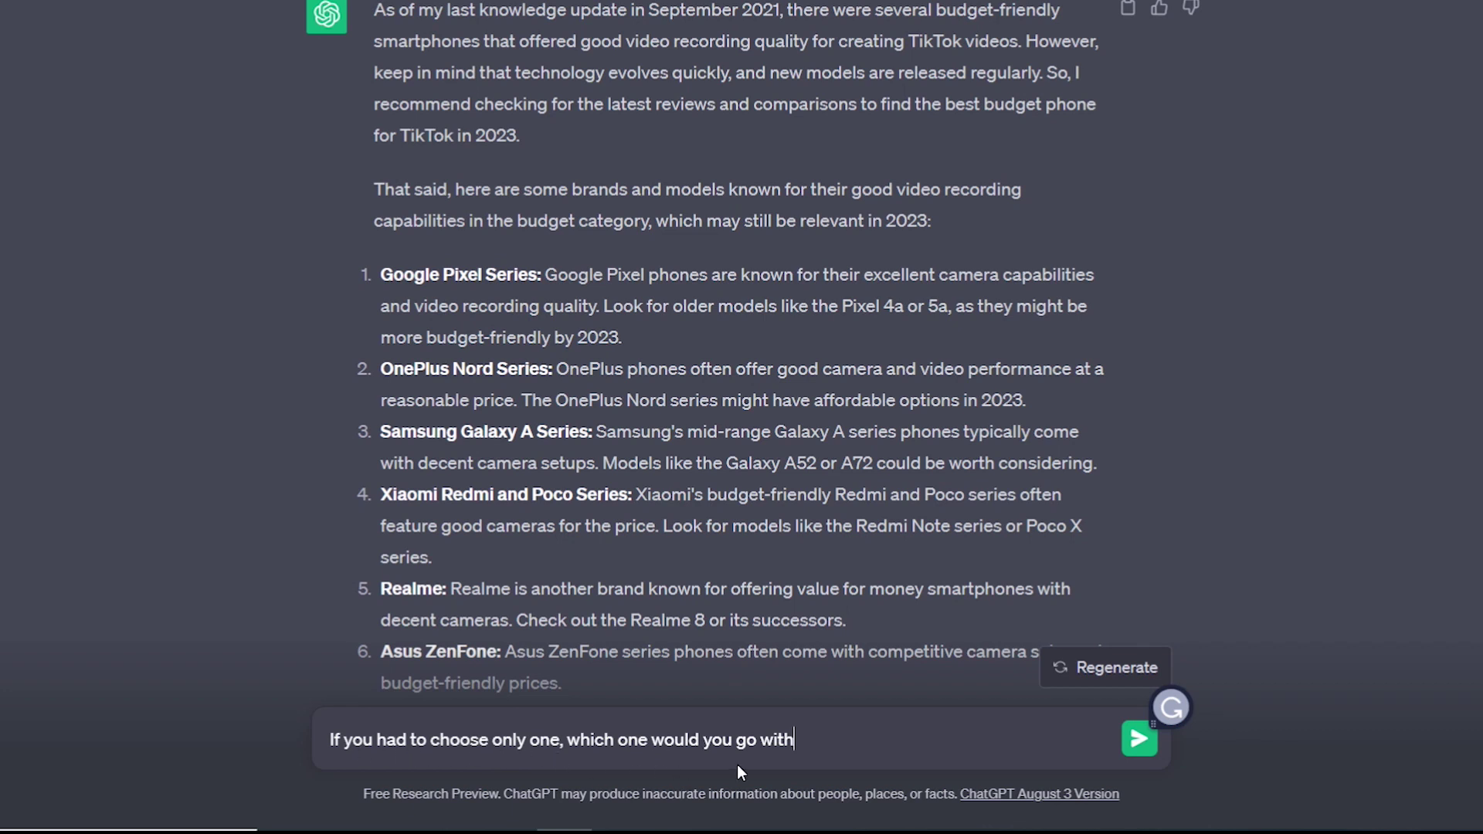
{"action": "key", "text": "Return"}
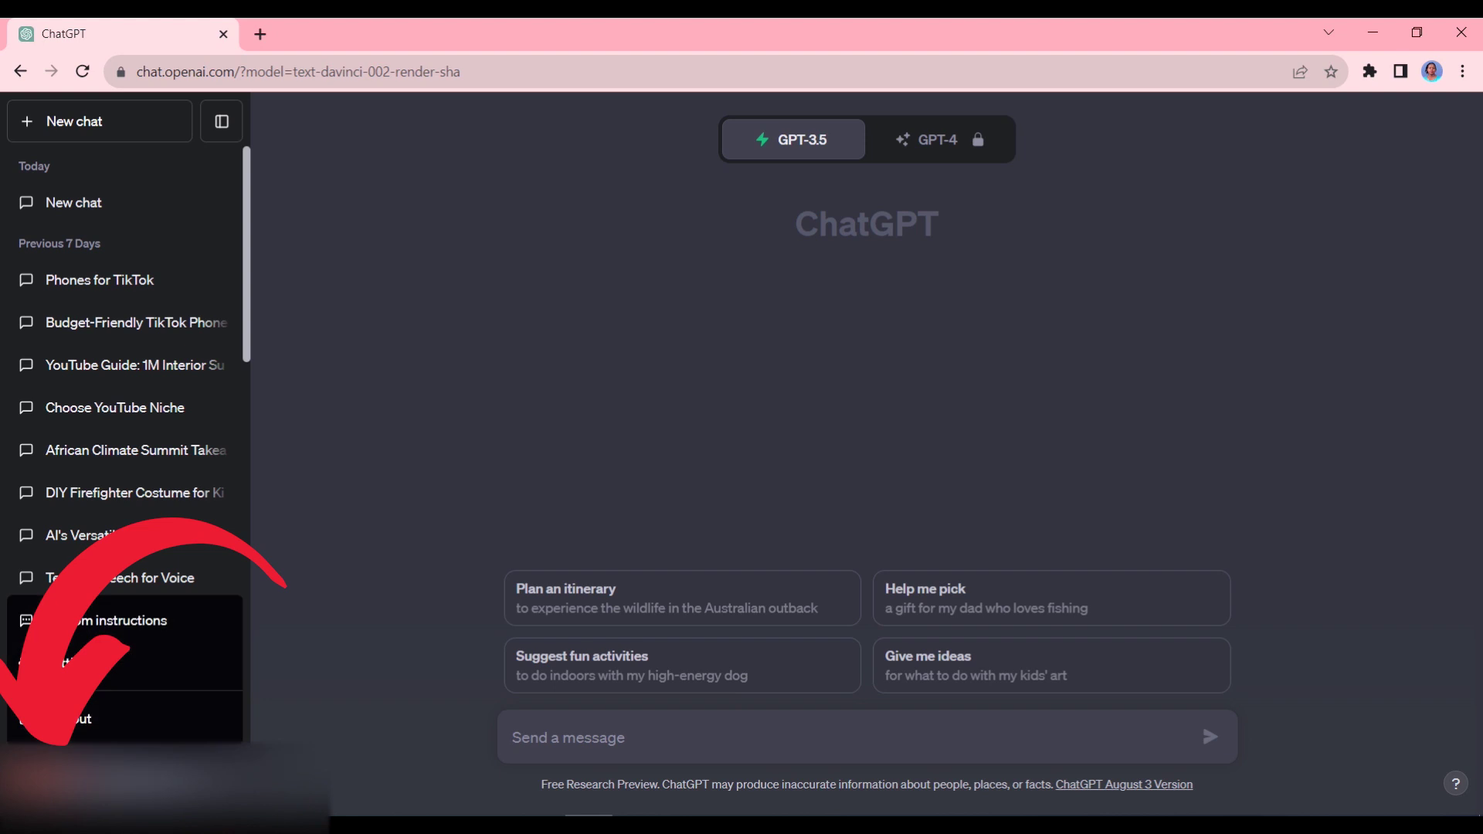
In Custom instructions, describe yourself as a creator offering online courses on ChatGPT and Canva
{"action": "left_click", "coordinate": [113, 623]}
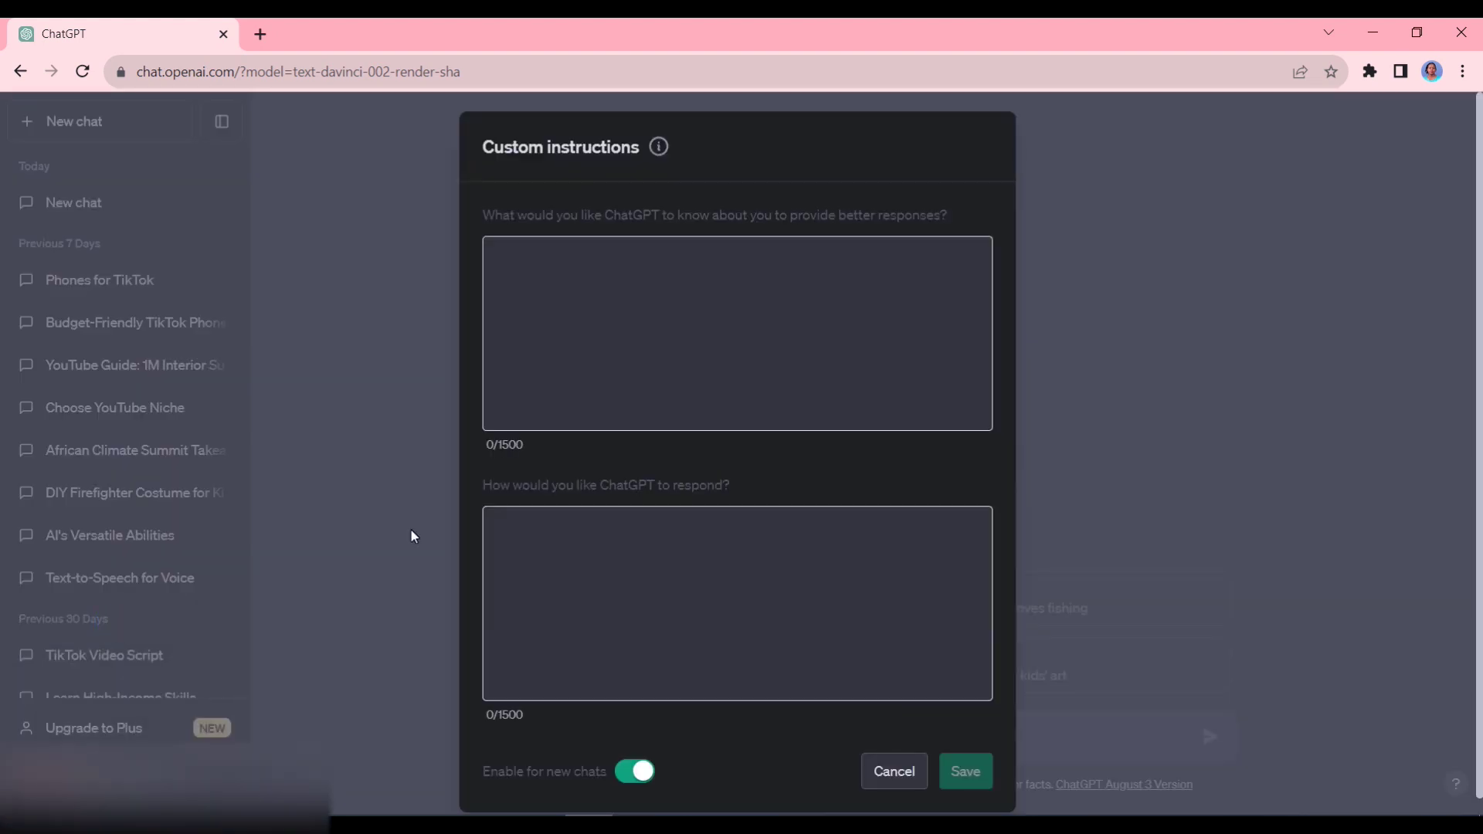
{"action": "left_click", "coordinate": [515, 232]}
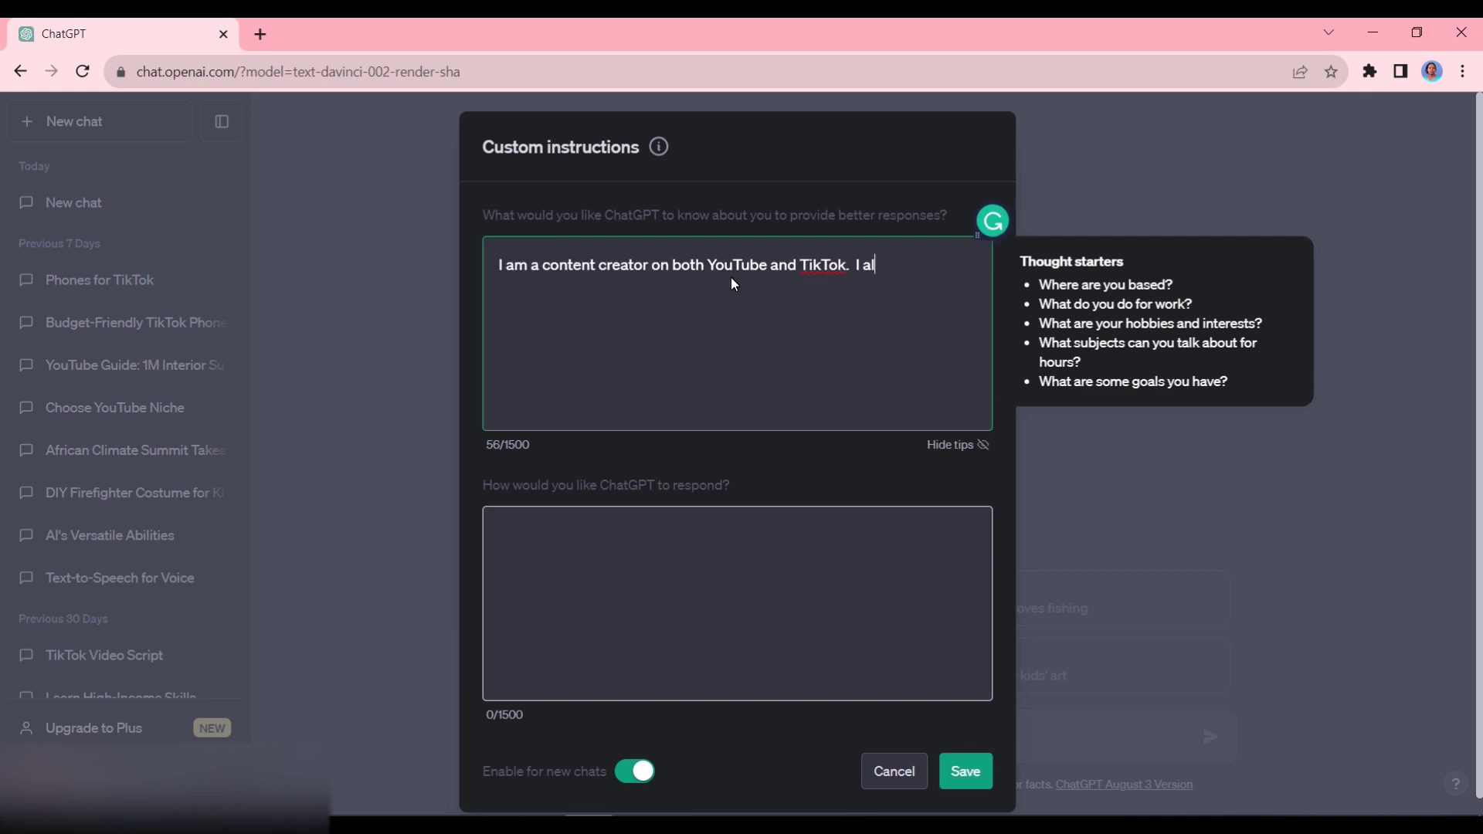
{"action": "type", "text": "so have some online "}
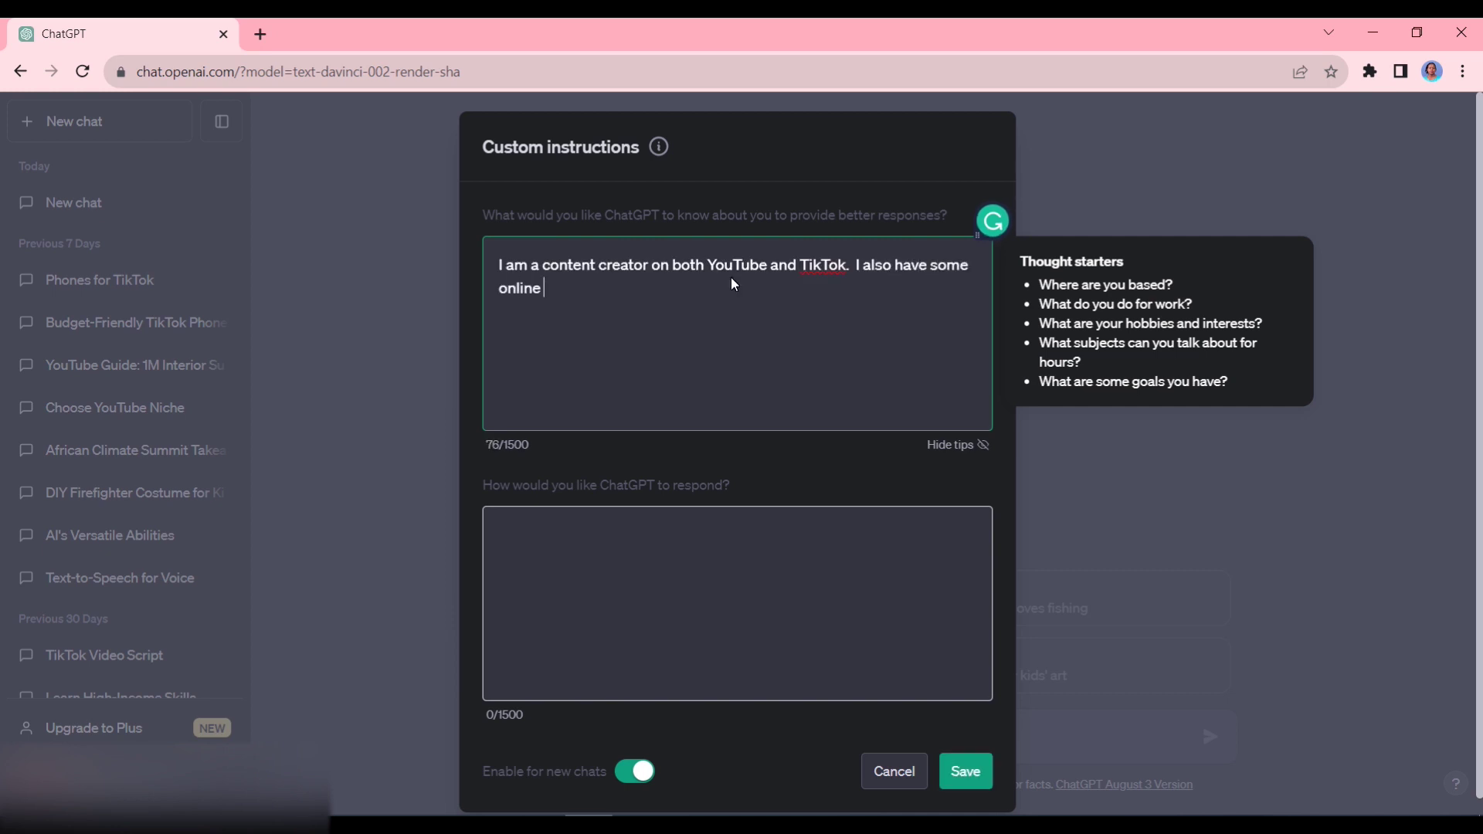
{"action": "type", "text": "courses on ChatG"}
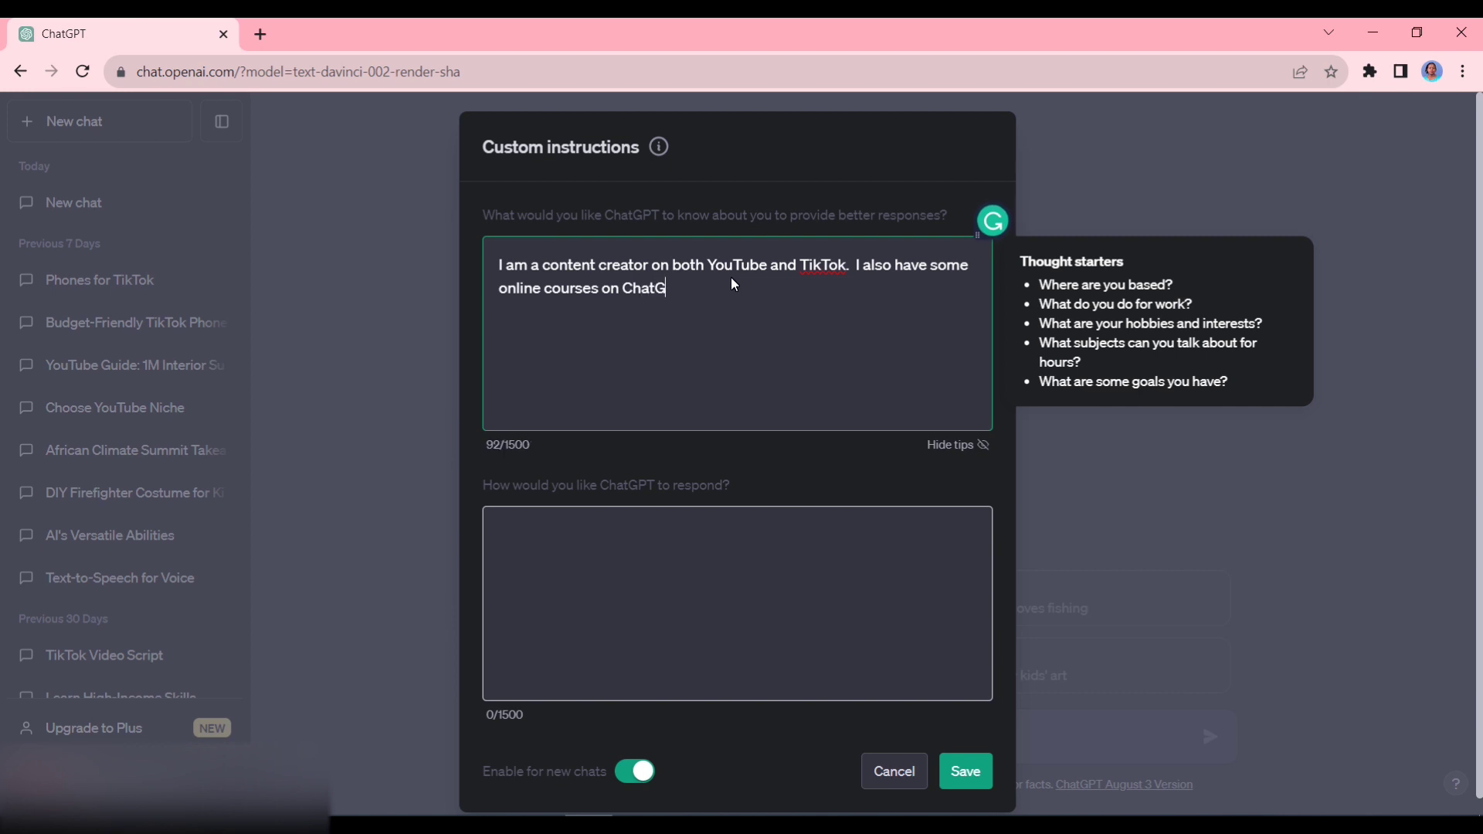
{"action": "type", "text": "PT and Canva"}
Ask for short responses in which ChatGPT gives its own opinion
{"action": "left_click", "coordinate": [817, 545]}
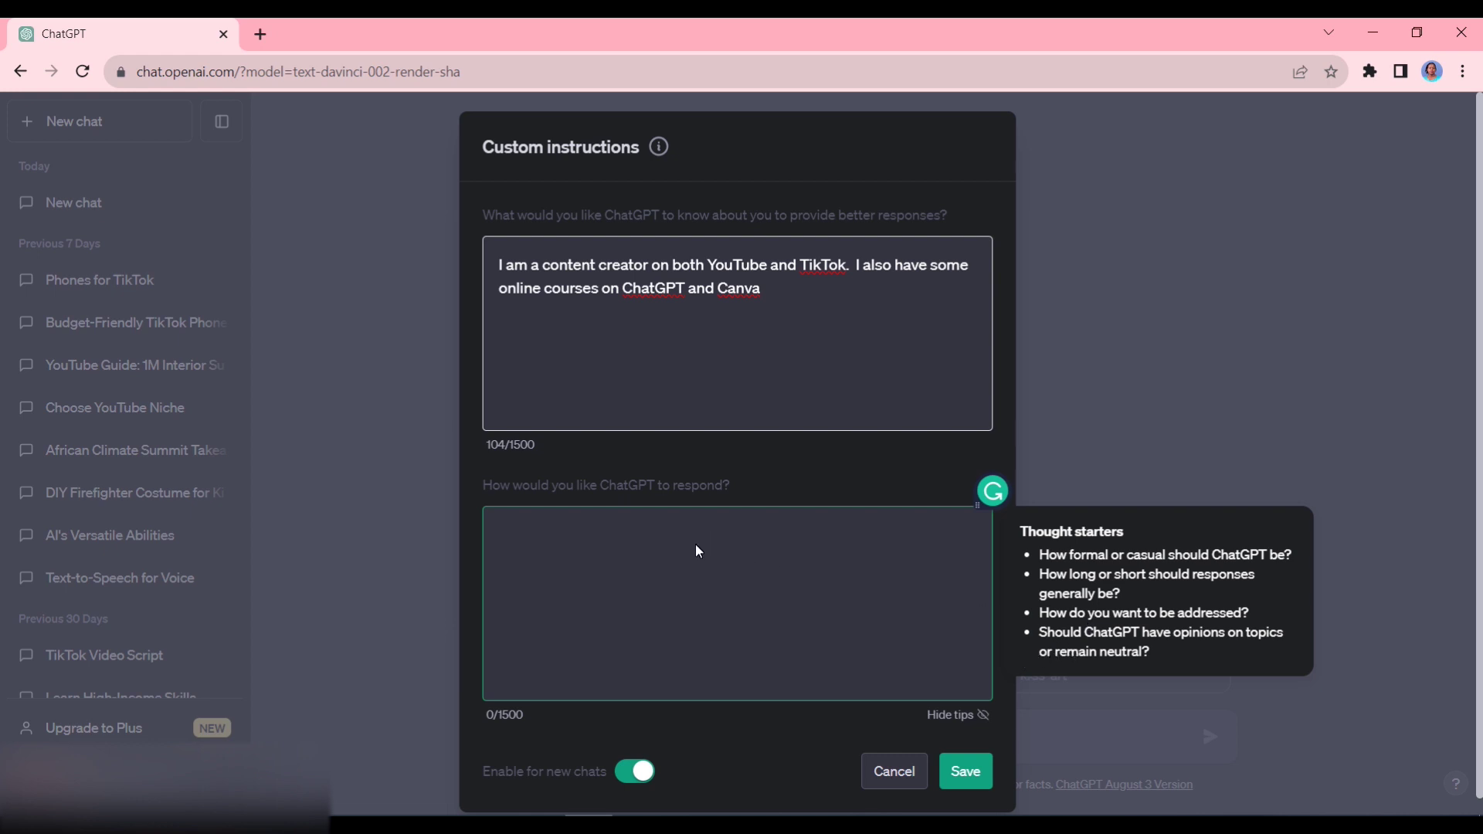
{"action": "type", "text": "I want my responses"}
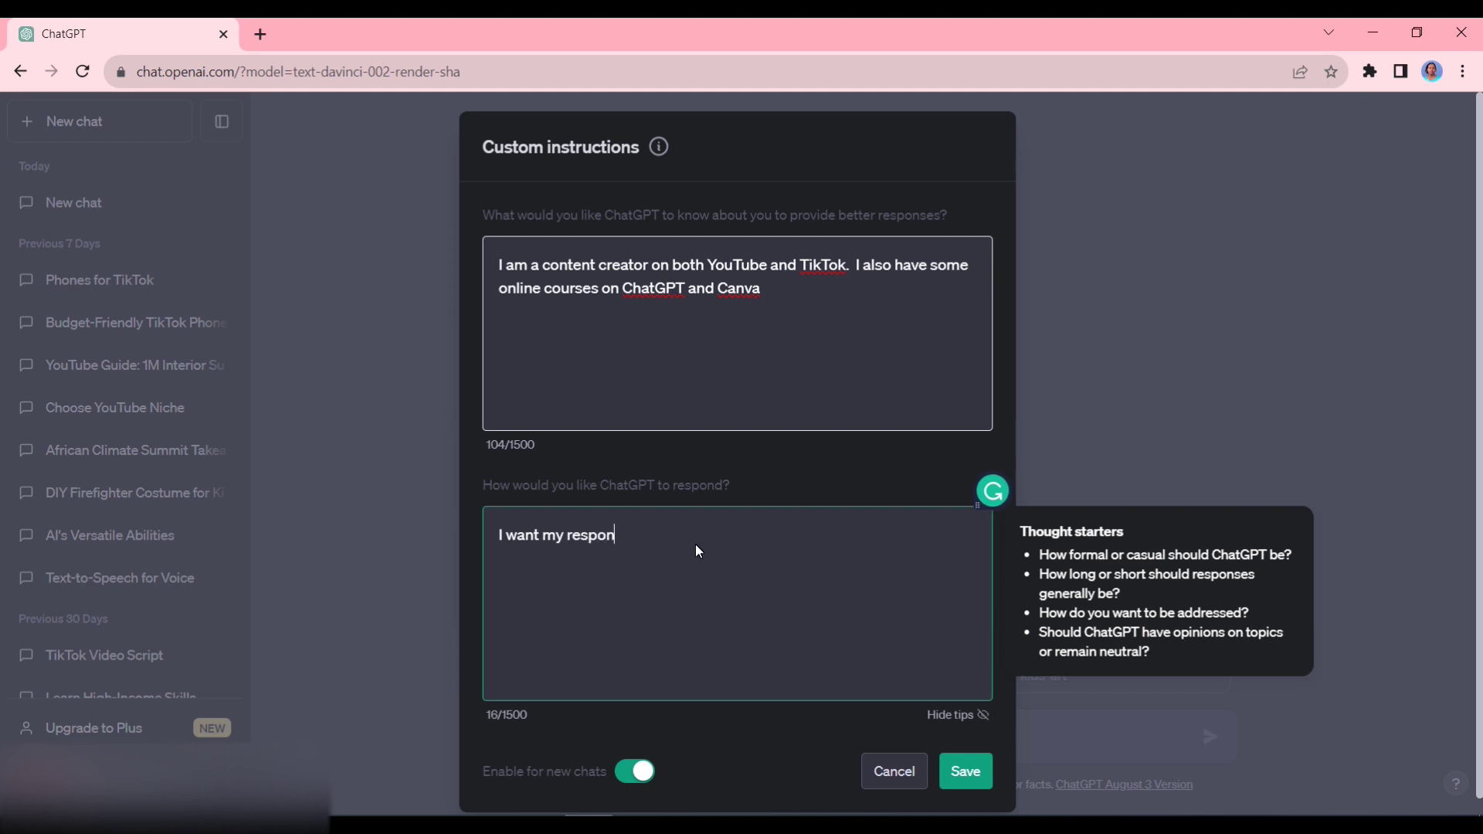
{"action": "type", "text": "short. Also I would like for you to have an opinion. Let ,me know wh"}
{"action": "type", "text": "at y"}
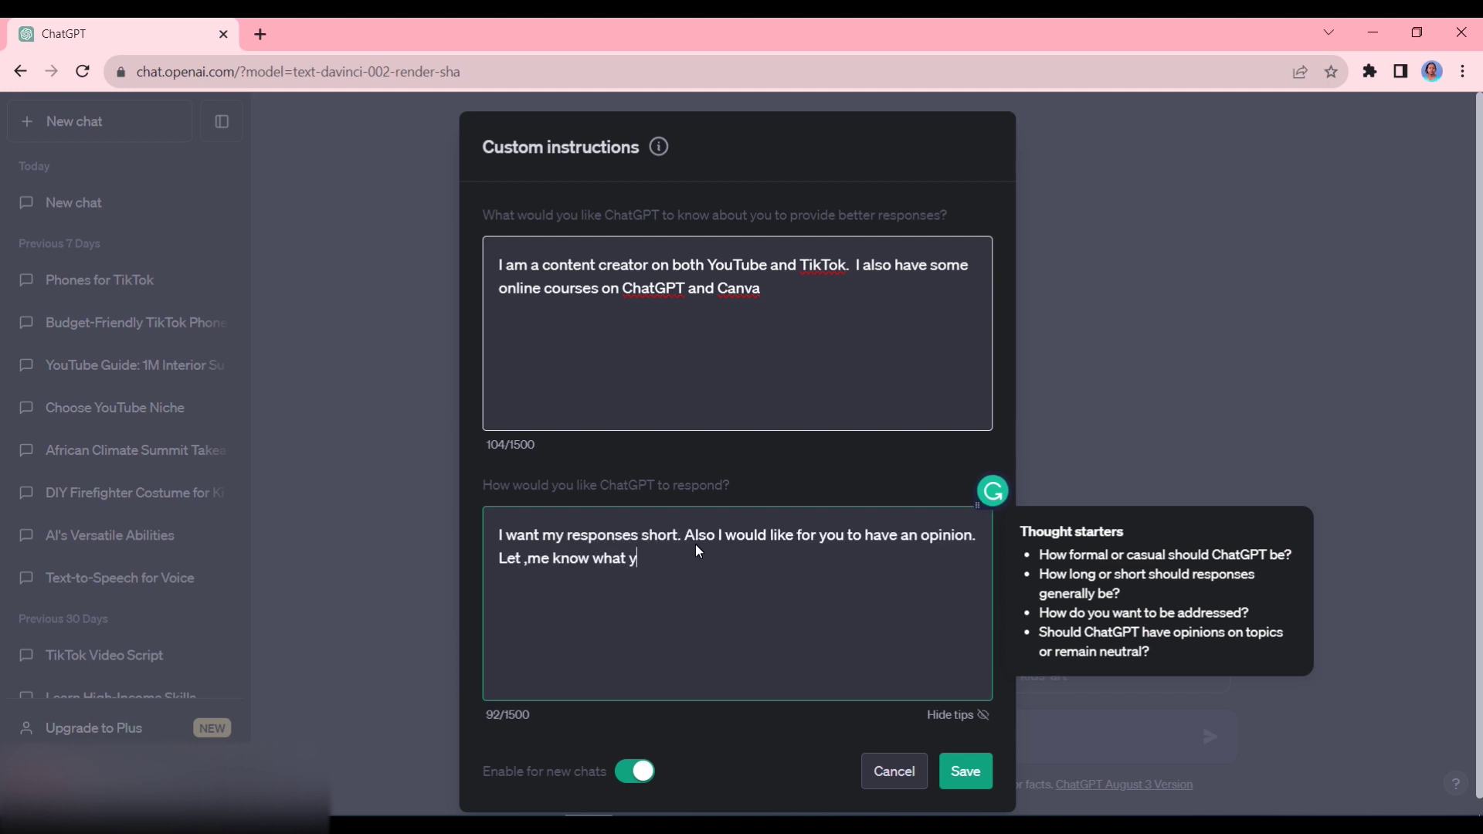
{"action": "type", "text": "our thoughts are on the subject matter"}
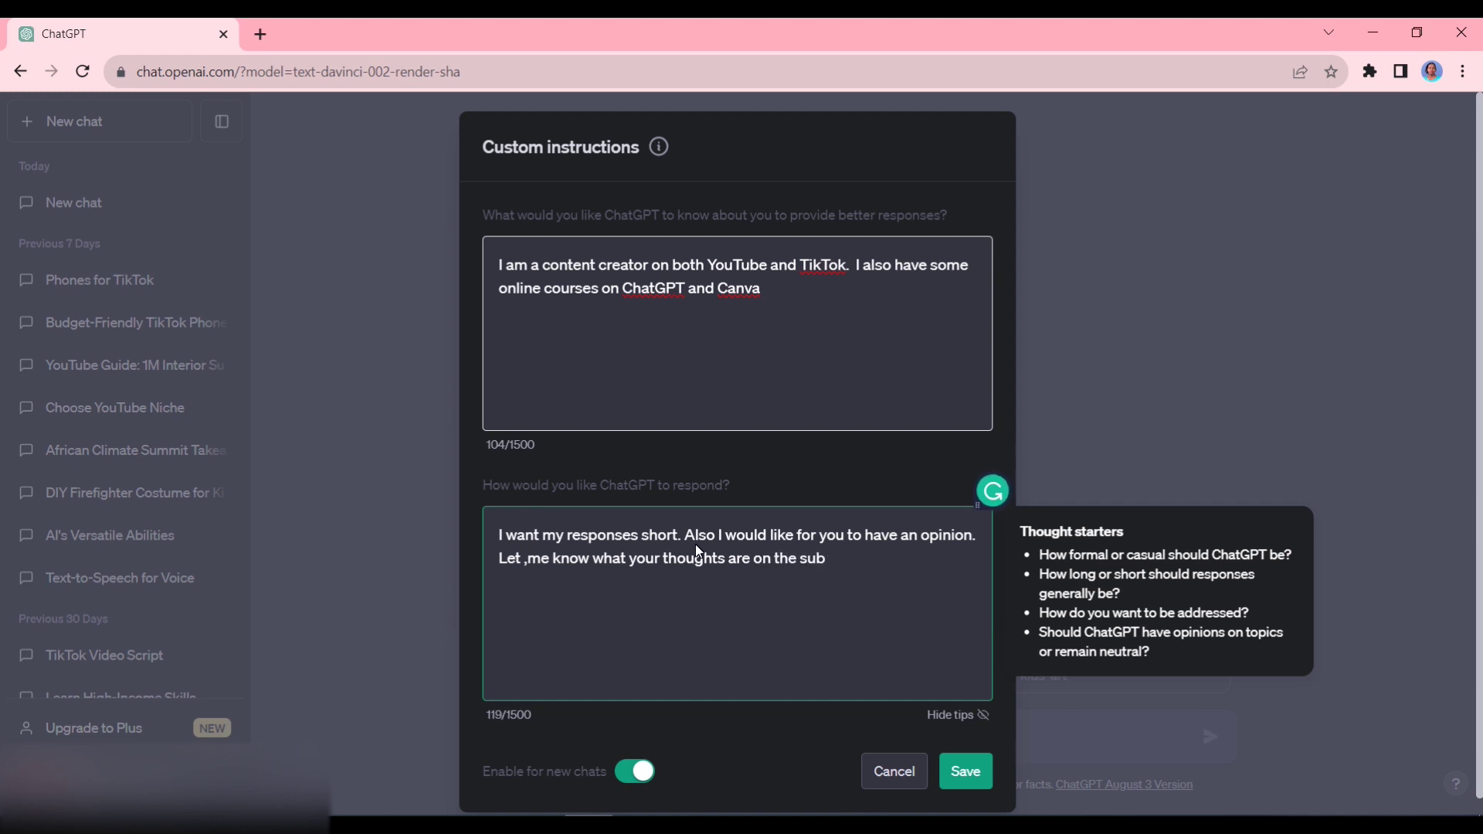